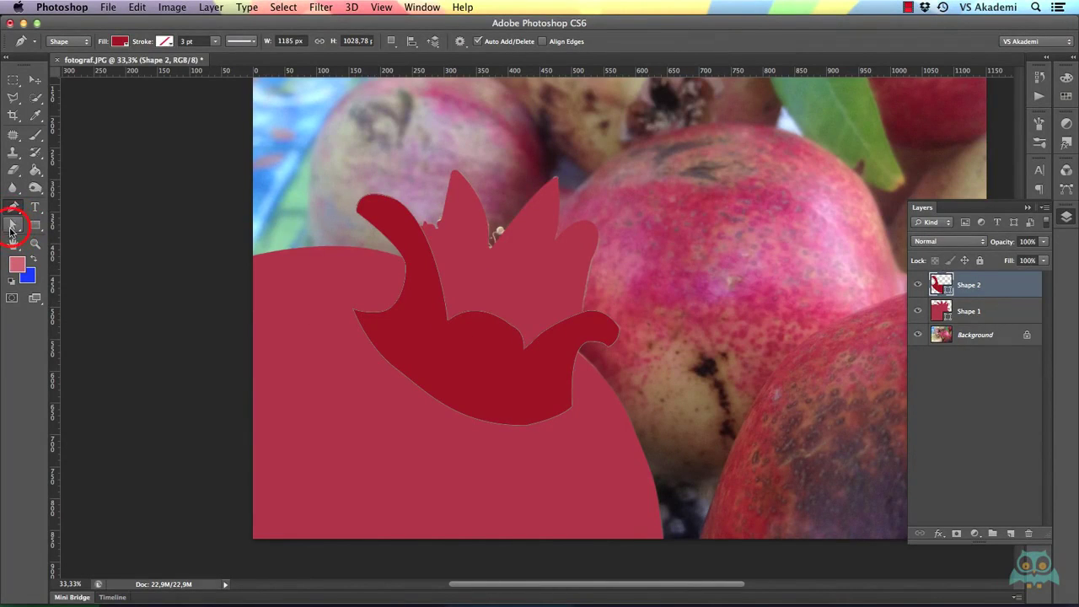
# - With the Direct Selection Tool, drag Shape 2's dark red path up and right onto the pomegranate
pyautogui.click(13, 224)
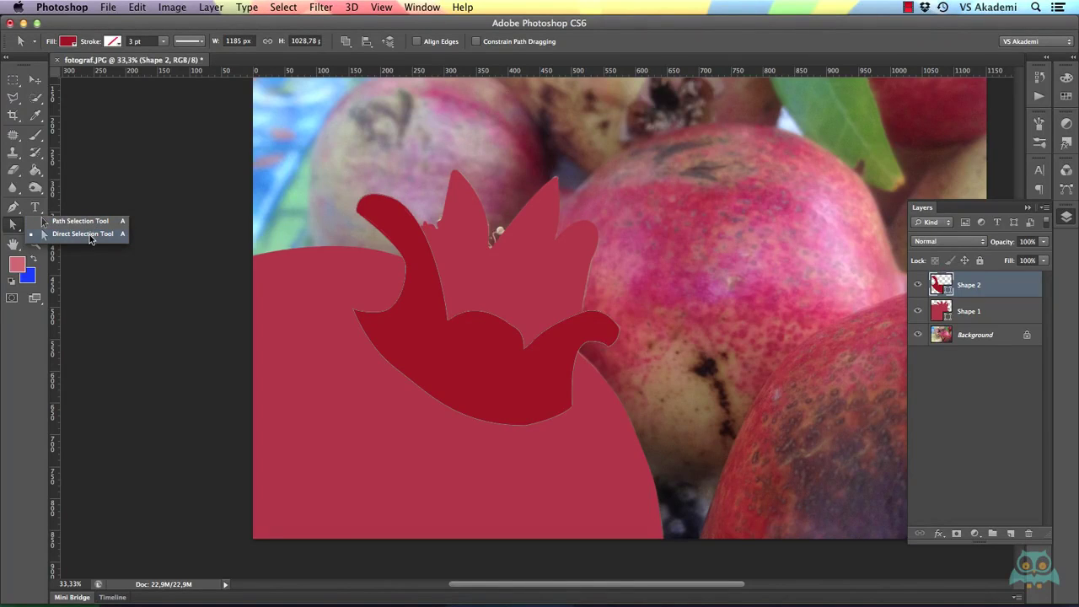
pyautogui.click(89, 238)
pyautogui.click(940, 308)
pyautogui.click(944, 285)
pyautogui.click(563, 327)
pyautogui.moveTo(578, 330); pyautogui.dragTo(700, 268)
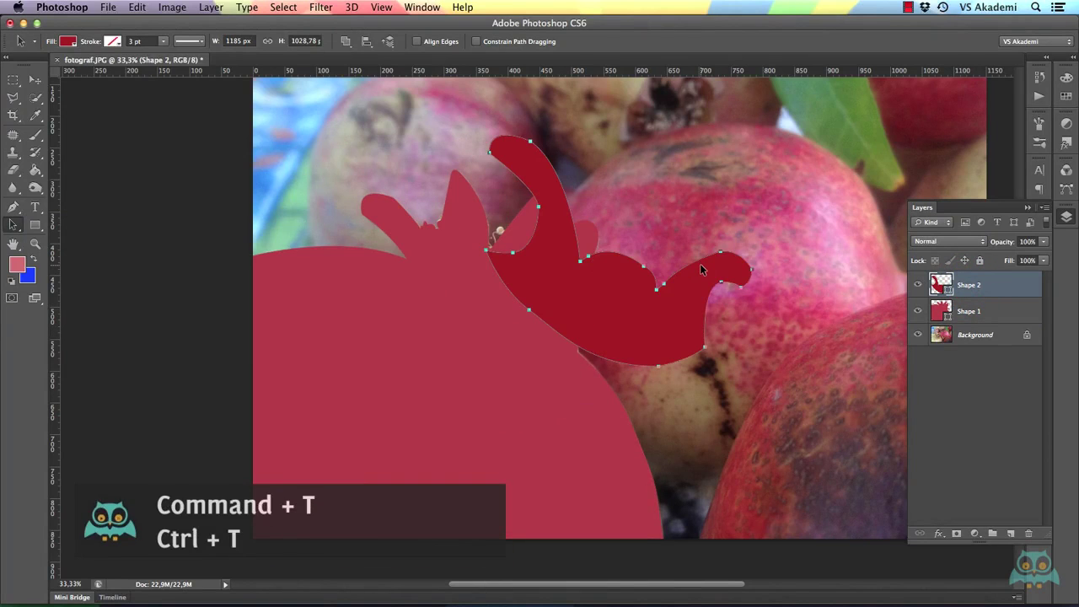
# - Scale the dark red shape down to about 76% and move it down-left under the crown
pyautogui.hotkey('ctrl', 't')
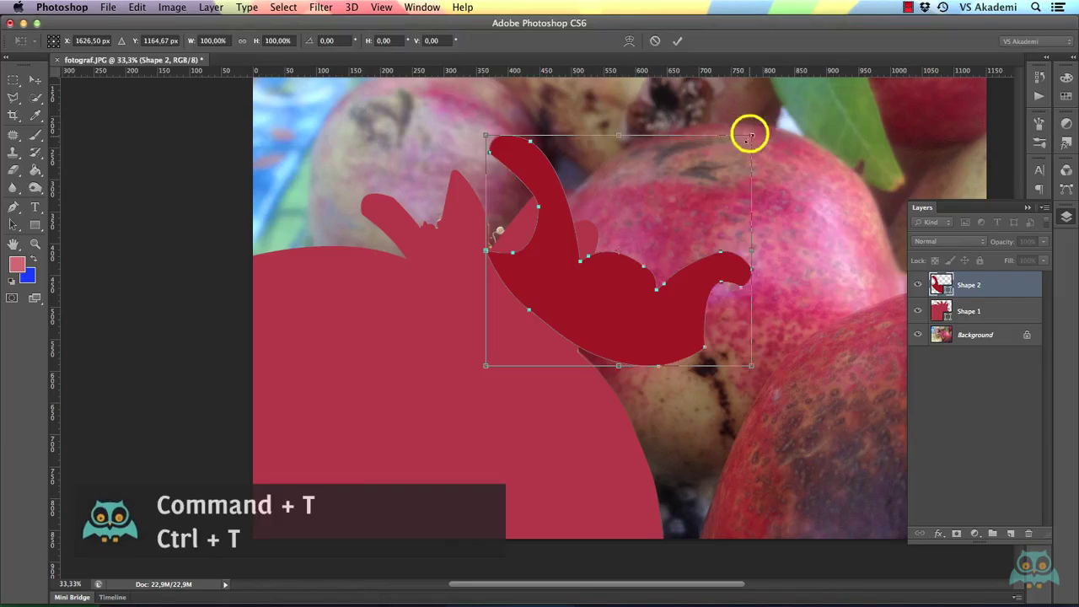
pyautogui.moveTo(751, 135)
pyautogui.mouseDown()
pyautogui.moveTo(670, 206)
pyautogui.moveTo(730, 146)
pyautogui.mouseUp()
pyautogui.press('Return')
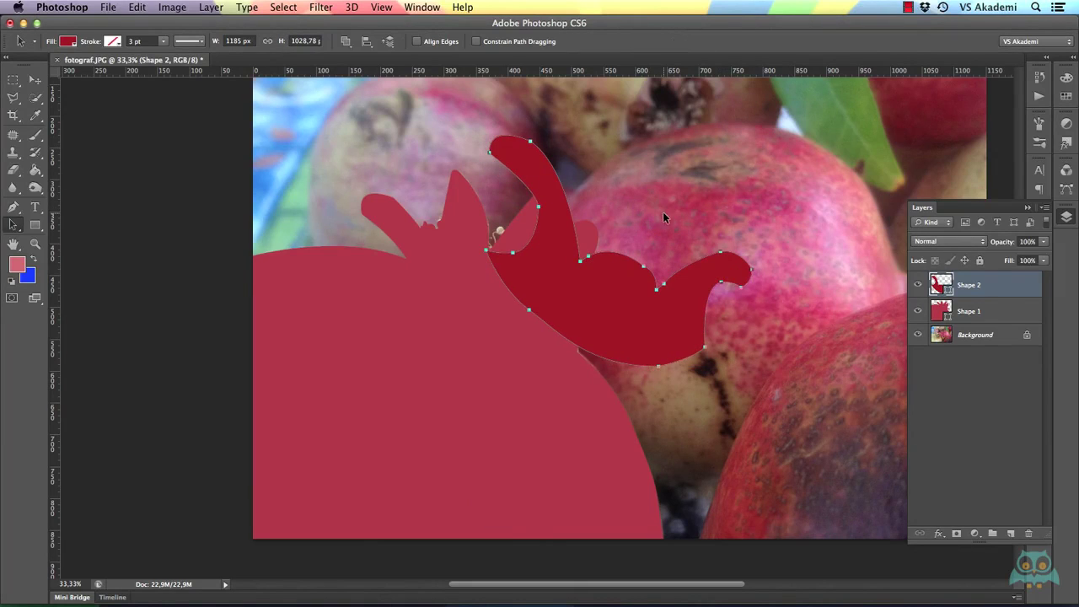
pyautogui.moveTo(610, 265); pyautogui.dragTo(495, 329)
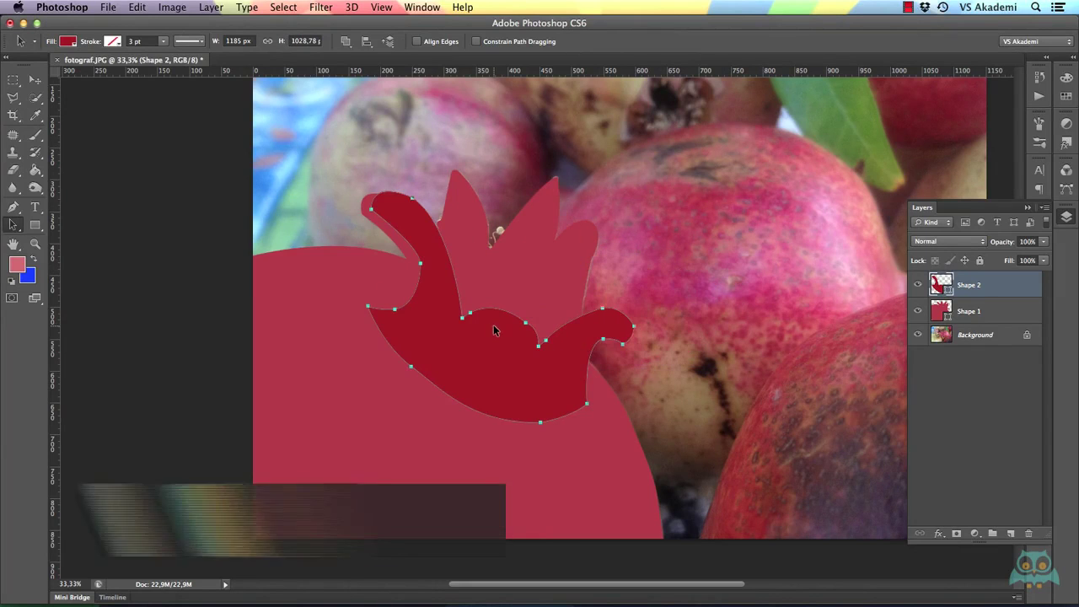
# - Rotate the dark red shape about 22° and flip it horizontally
pyautogui.hotkey('ctrl', 't')
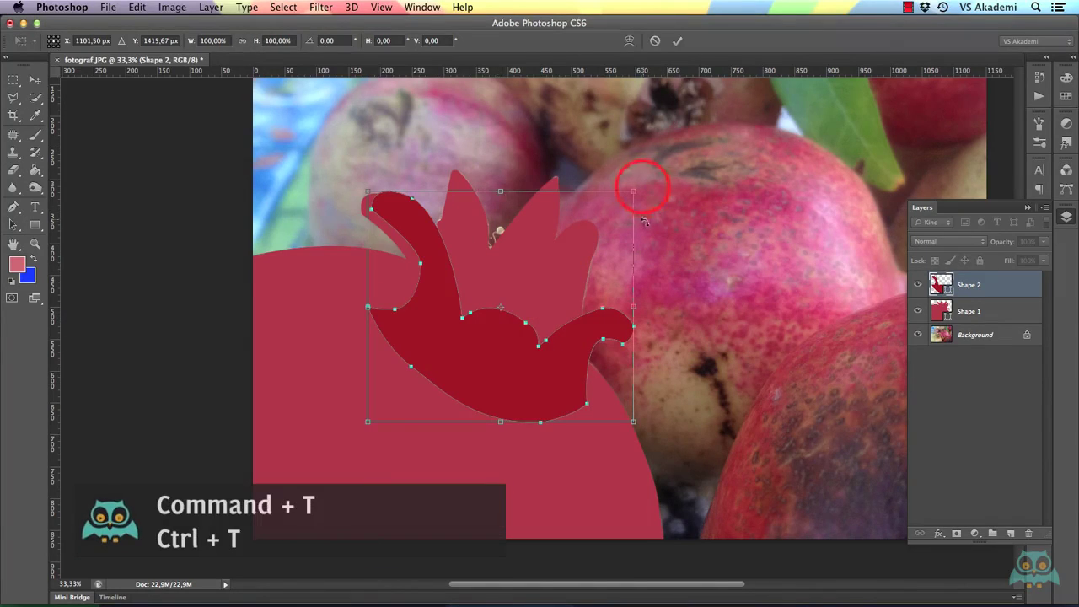
pyautogui.moveTo(643, 185)
pyautogui.mouseDown()
pyautogui.moveTo(579, 150)
pyautogui.moveTo(542, 225)
pyautogui.mouseUp()
pyautogui.rightClick(533, 321)
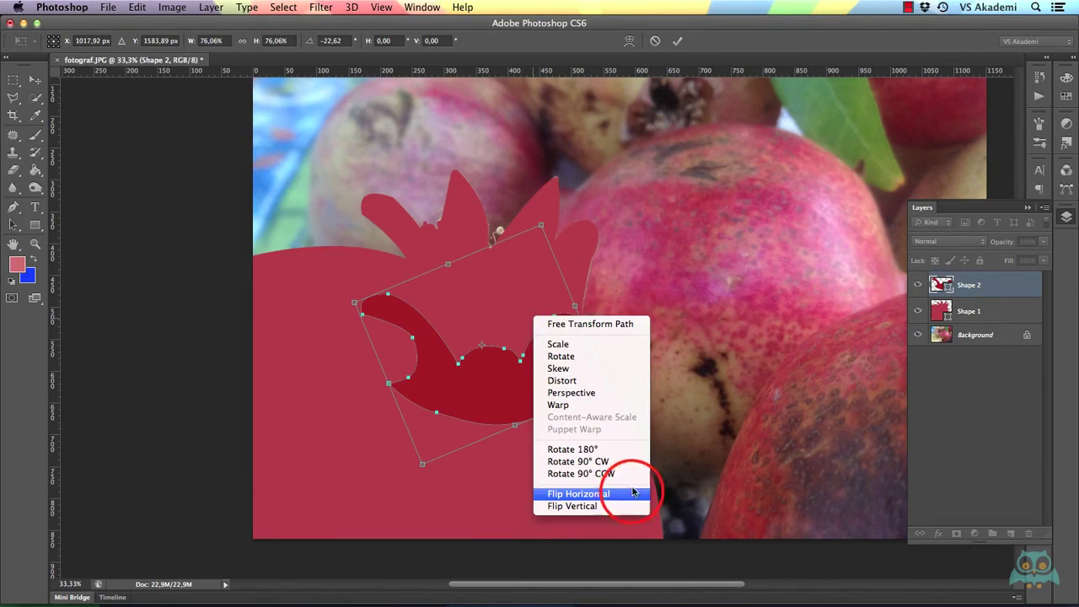
pyautogui.click(628, 494)
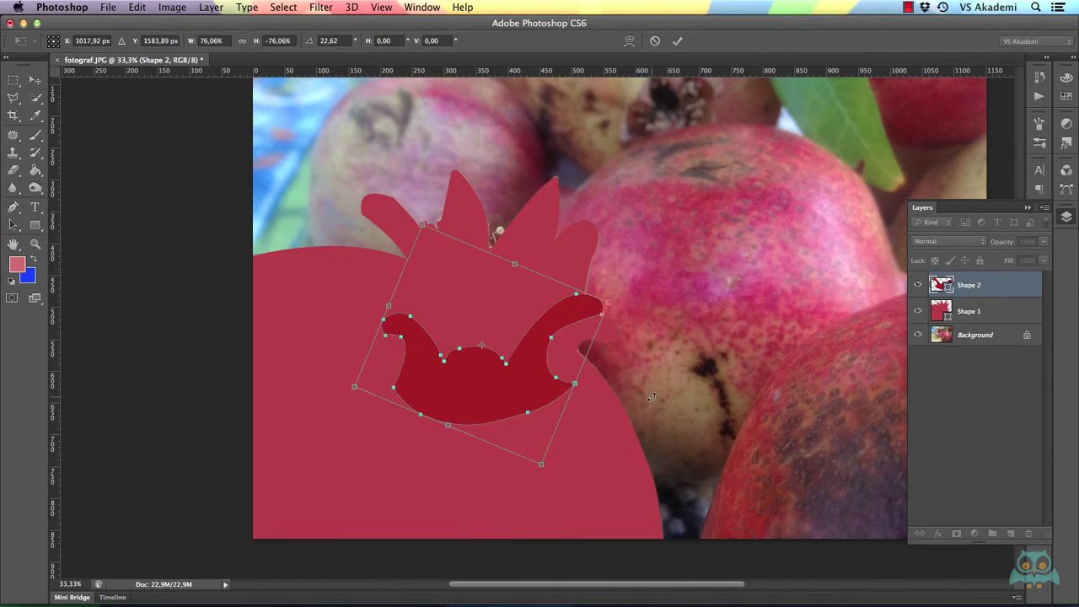
pyautogui.press('Return')
pyautogui.click(995, 311)
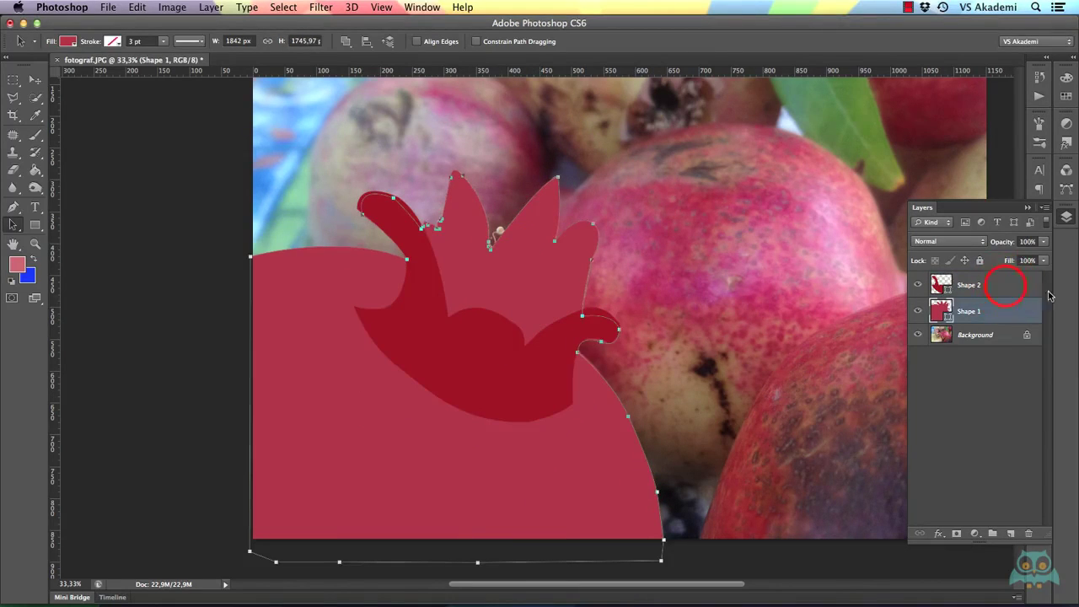
pyautogui.click(1005, 285)
pyautogui.click(551, 357)
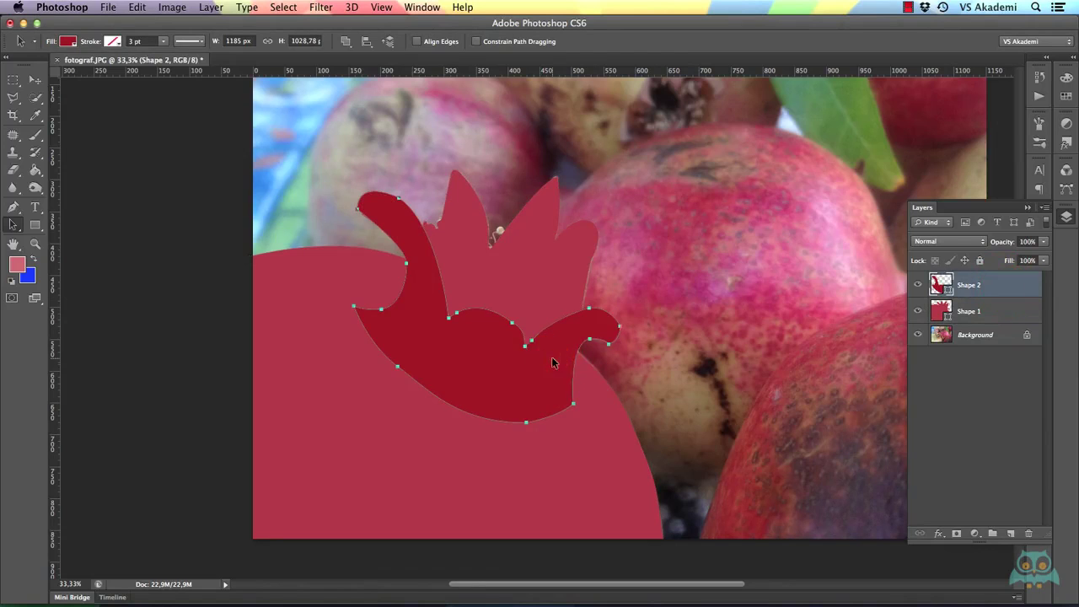
pyautogui.click(14, 229)
pyautogui.click(80, 221)
pyautogui.click(450, 228)
pyautogui.click(969, 311)
pyautogui.click(15, 225)
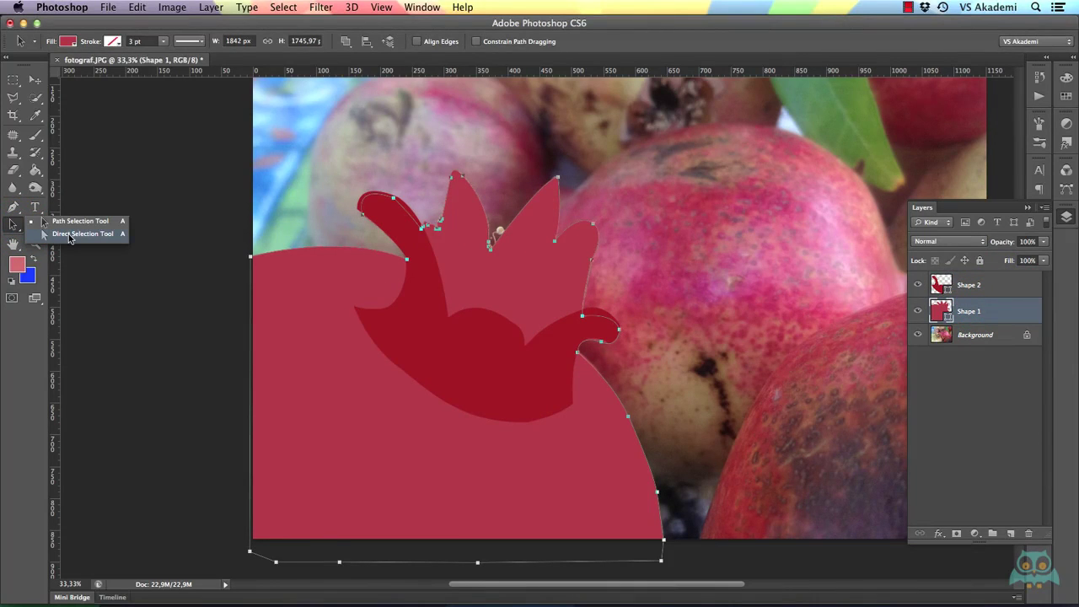
pyautogui.click(70, 237)
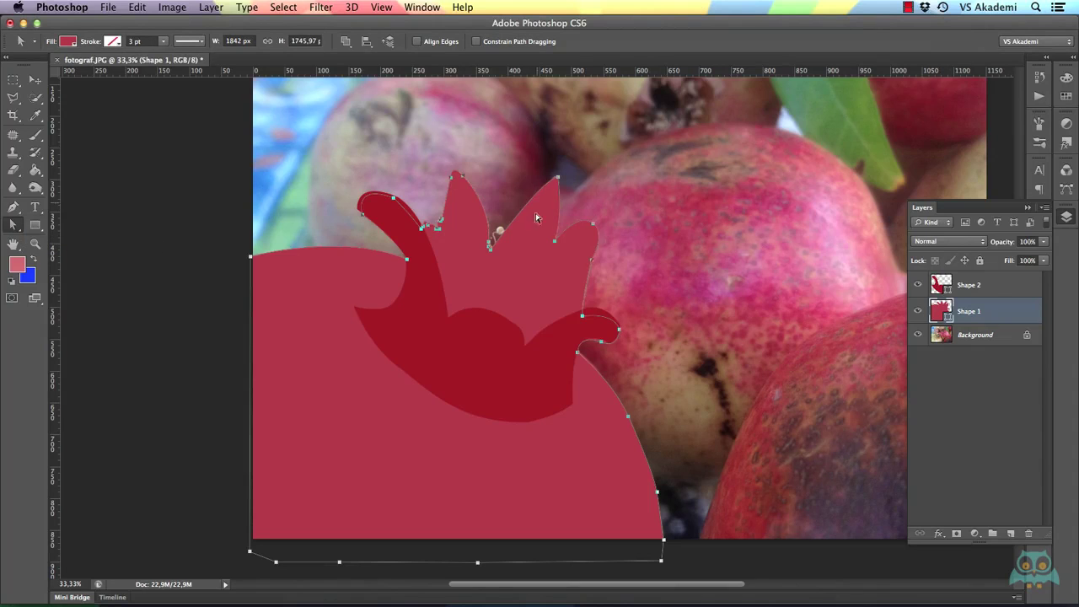
pyautogui.click(463, 180)
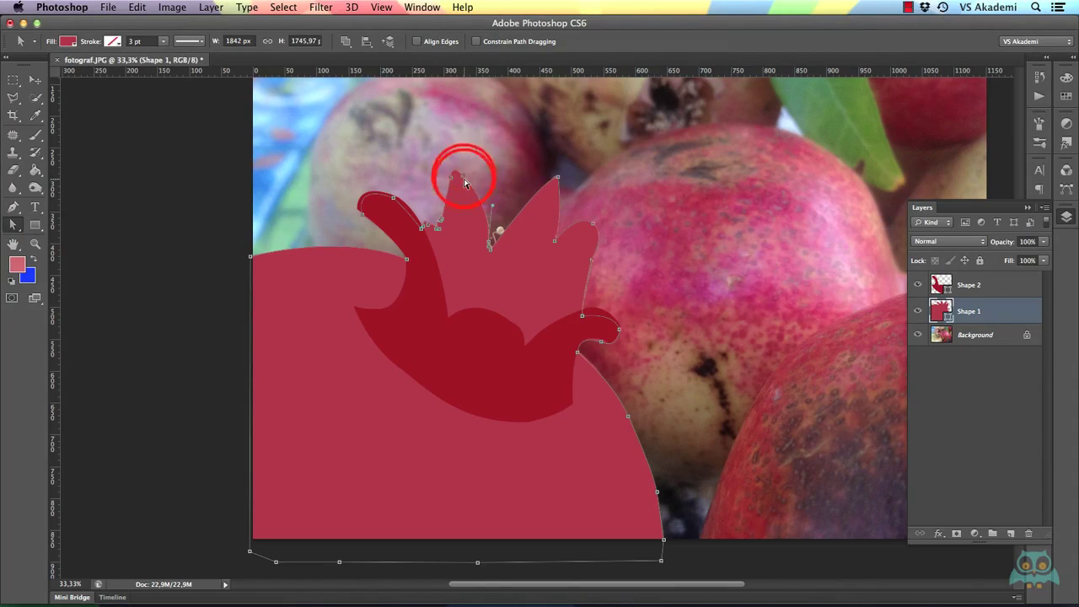
# - Raise the central spike's top anchor and adjust its handles into a taller, sharper tip
pyautogui.moveTo(464, 182)
pyautogui.mouseDown()
pyautogui.moveTo(484, 163)
pyautogui.moveTo(463, 175)
pyautogui.mouseUp()
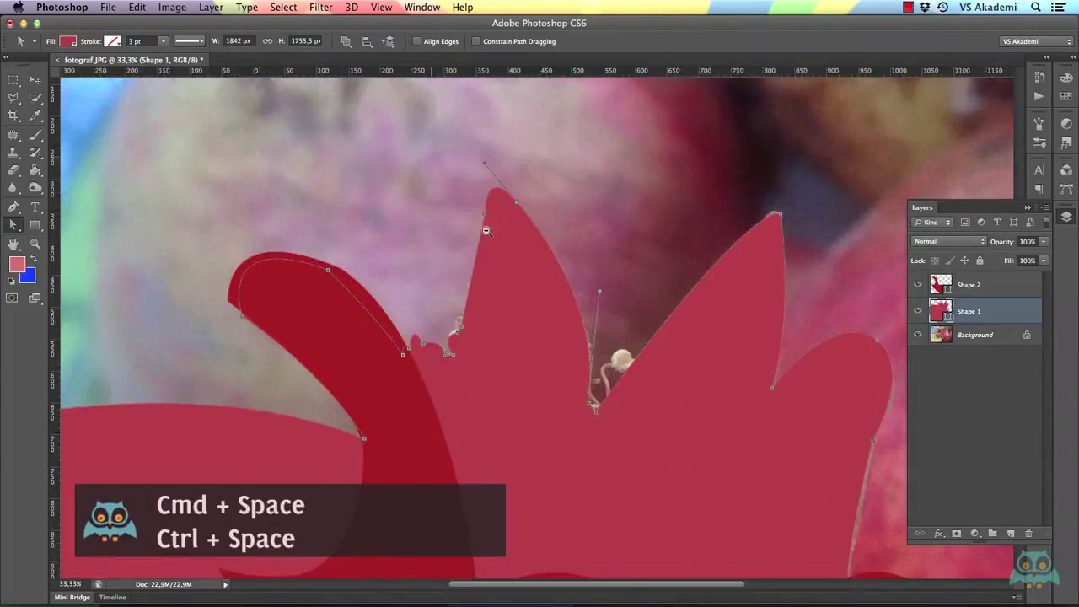
pyautogui.moveTo(487, 230)
pyautogui.mouseDown()
pyautogui.moveTo(540, 230)
pyautogui.moveTo(542, 198)
pyautogui.mouseUp()
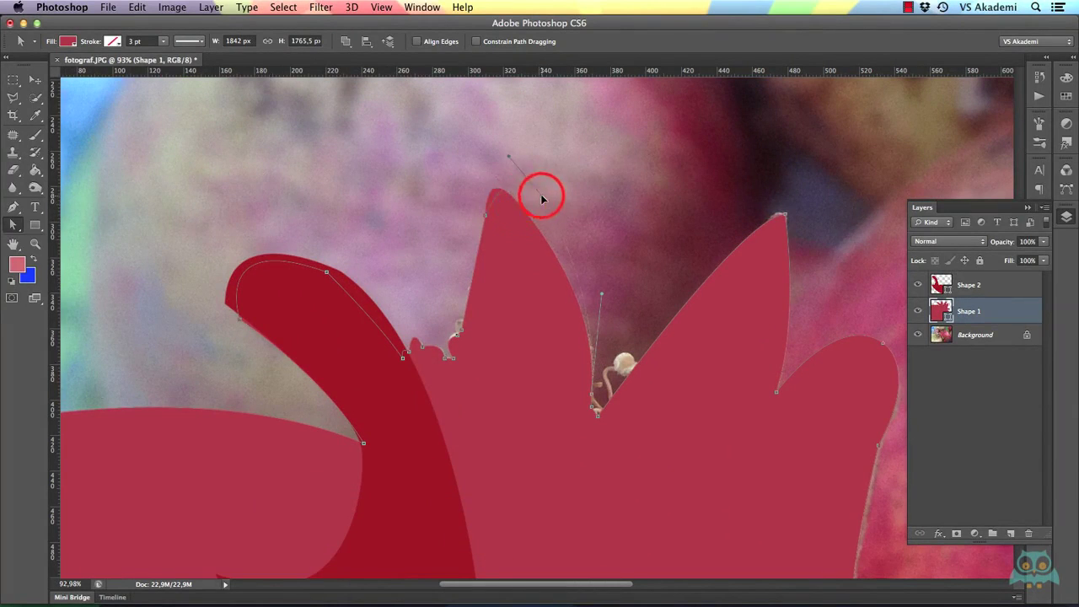
pyautogui.moveTo(542, 198); pyautogui.dragTo(483, 239)
pyautogui.moveTo(492, 203); pyautogui.dragTo(522, 211)
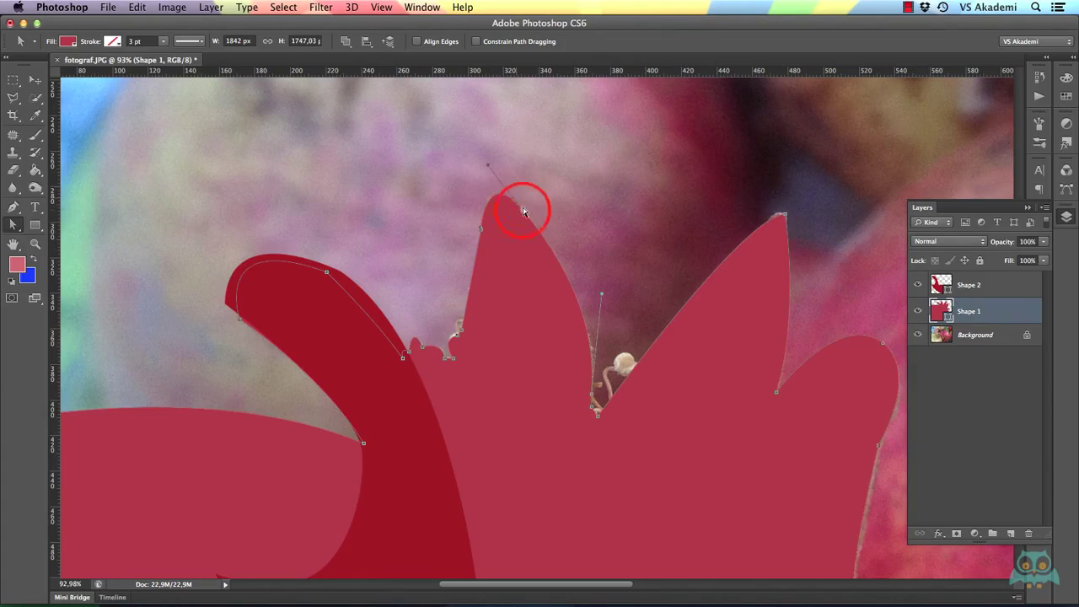
pyautogui.moveTo(487, 164); pyautogui.dragTo(491, 154)
# - Pull a curve handle out of the right spike's tip anchor to round it
pyautogui.click(682, 310)
pyautogui.hscroll(5, 678, 308)
pyautogui.scroll(-2, 679, 308)
pyautogui.click(619, 160)
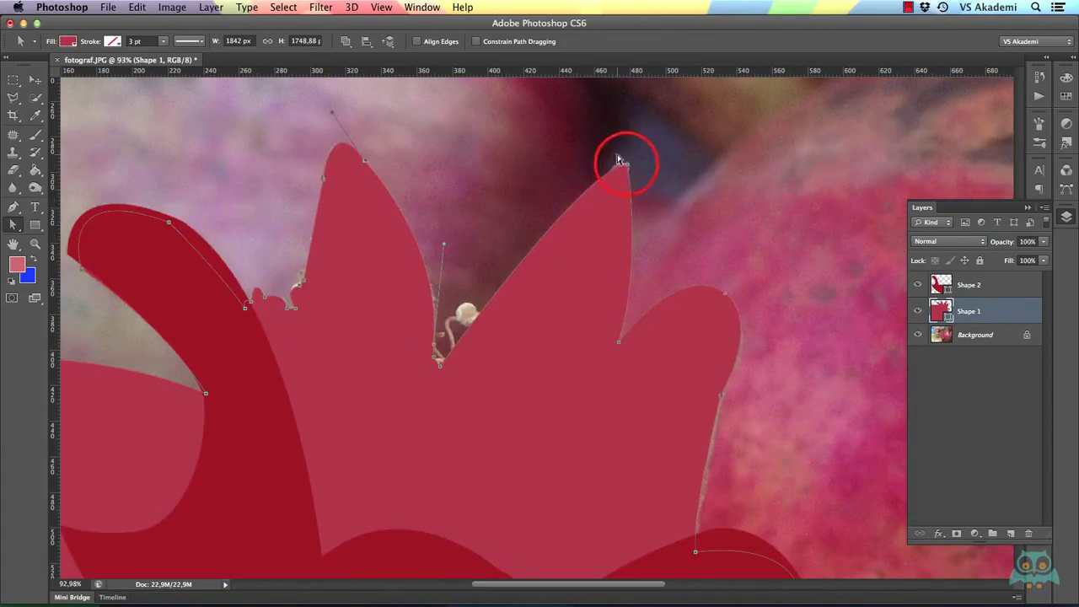
pyautogui.moveTo(618, 159)
pyautogui.mouseDown()
pyautogui.moveTo(584, 162)
pyautogui.moveTo(584, 147)
pyautogui.moveTo(632, 166)
pyautogui.mouseUp()
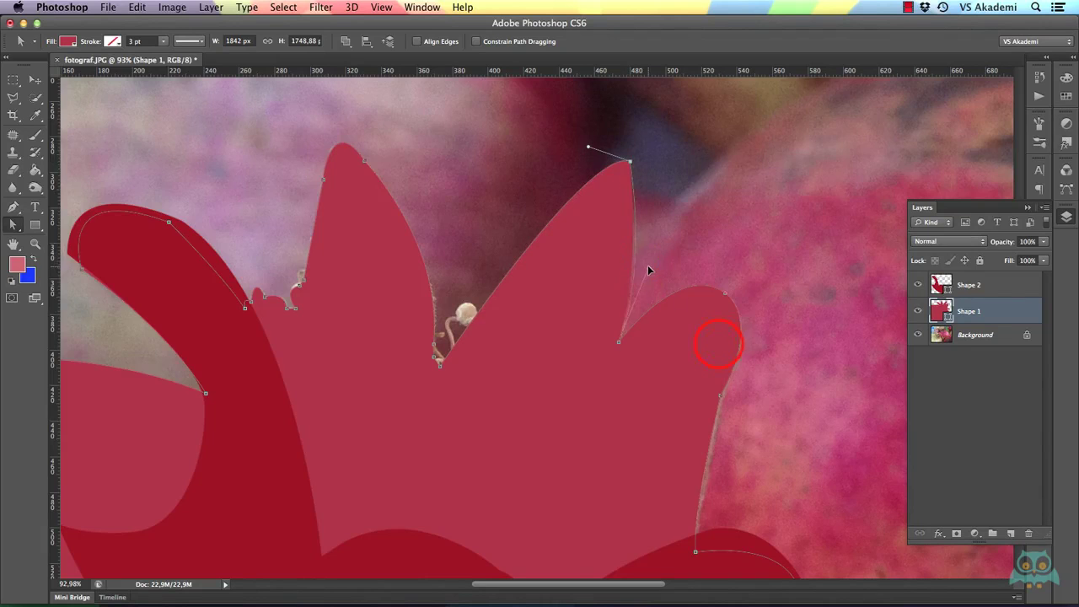
pyautogui.scroll(-5, 647, 265)
pyautogui.hscroll(3, 647, 265)
# - Use the Convert Point Tool to make the right lobe's top anchor smooth and reshape its curve
pyautogui.click(654, 292)
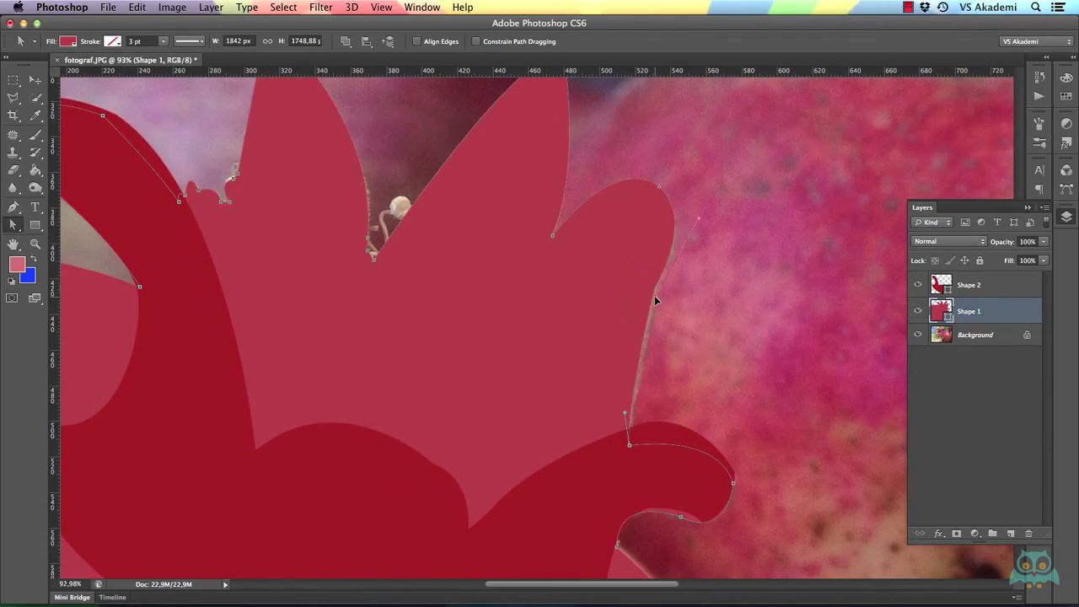
pyautogui.click(17, 209)
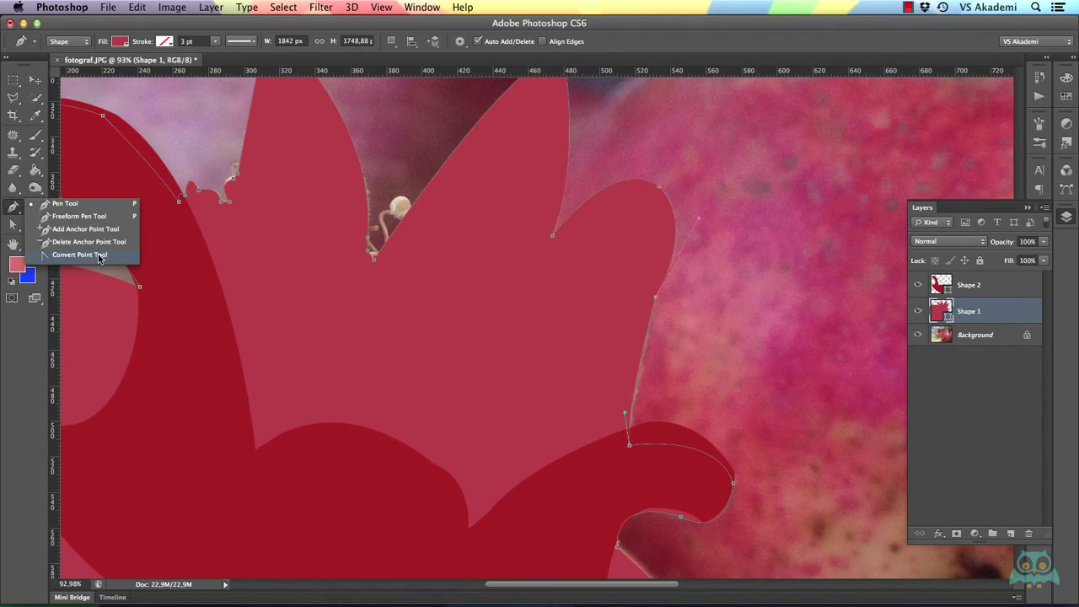
pyautogui.click(99, 256)
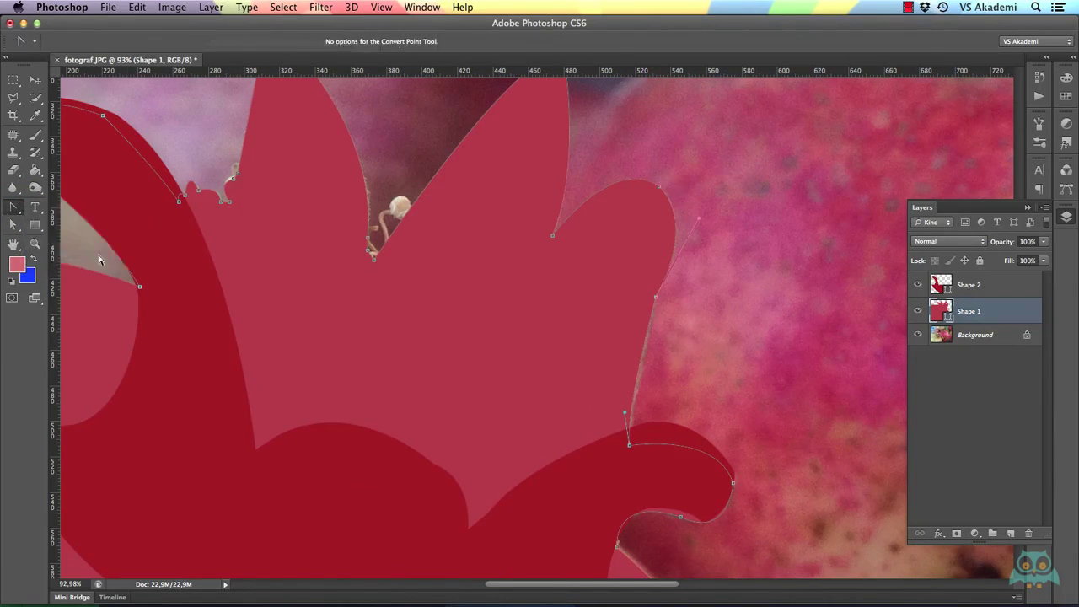
pyautogui.moveTo(652, 205); pyautogui.dragTo(624, 251)
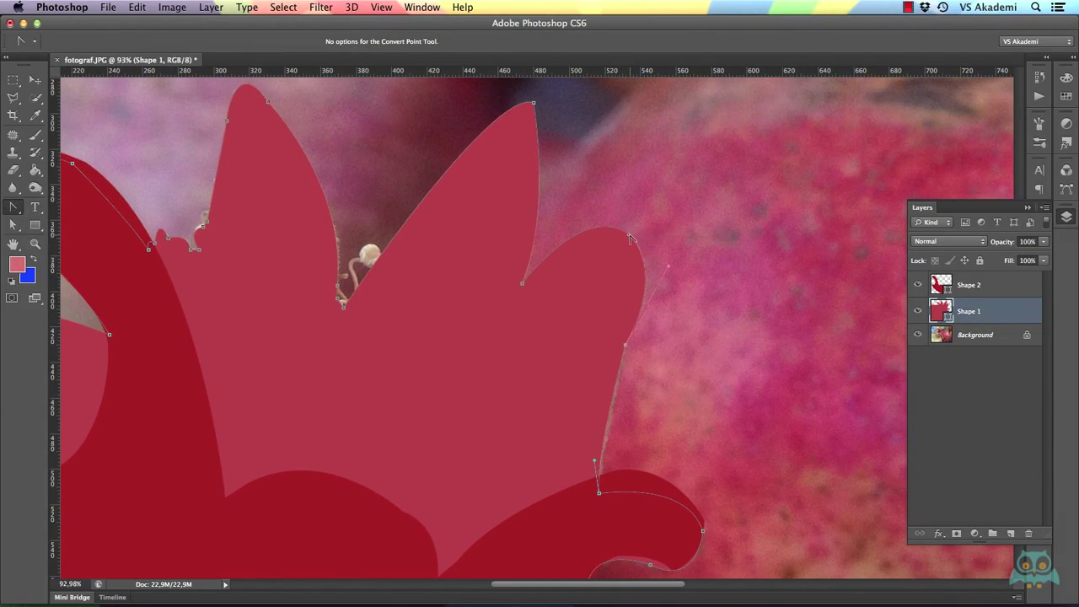
pyautogui.click(630, 237)
pyautogui.moveTo(629, 236); pyautogui.dragTo(663, 242)
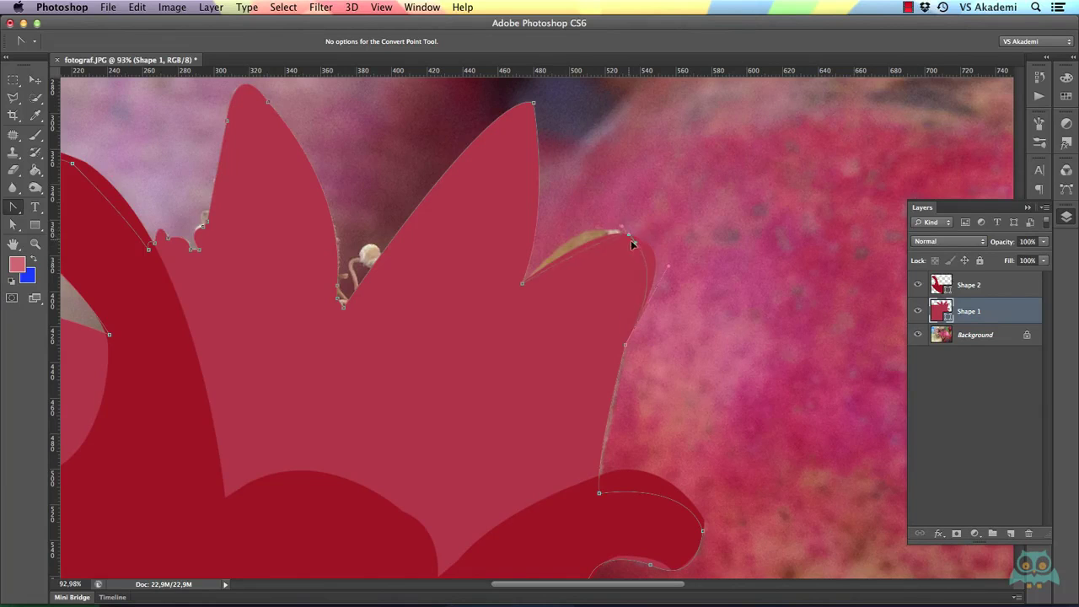
pyautogui.click(628, 238)
pyautogui.moveTo(631, 238)
pyautogui.mouseDown()
pyautogui.moveTo(649, 244)
pyautogui.moveTo(657, 233)
pyautogui.moveTo(608, 202)
pyautogui.moveTo(588, 234)
pyautogui.mouseUp()
pyautogui.moveTo(638, 241); pyautogui.dragTo(639, 234)
# - With the Direct Selection Tool, nudge the lobe's top anchor, its left handle and a nearby point
pyautogui.click(14, 223)
pyautogui.click(84, 234)
pyautogui.click(631, 237)
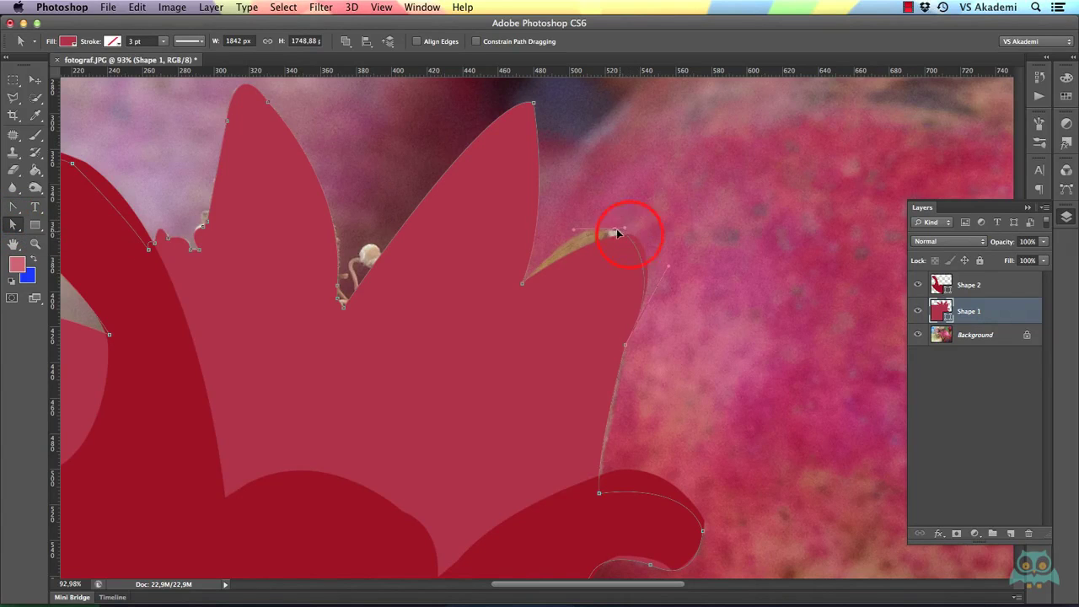
pyautogui.moveTo(613, 230); pyautogui.dragTo(626, 235)
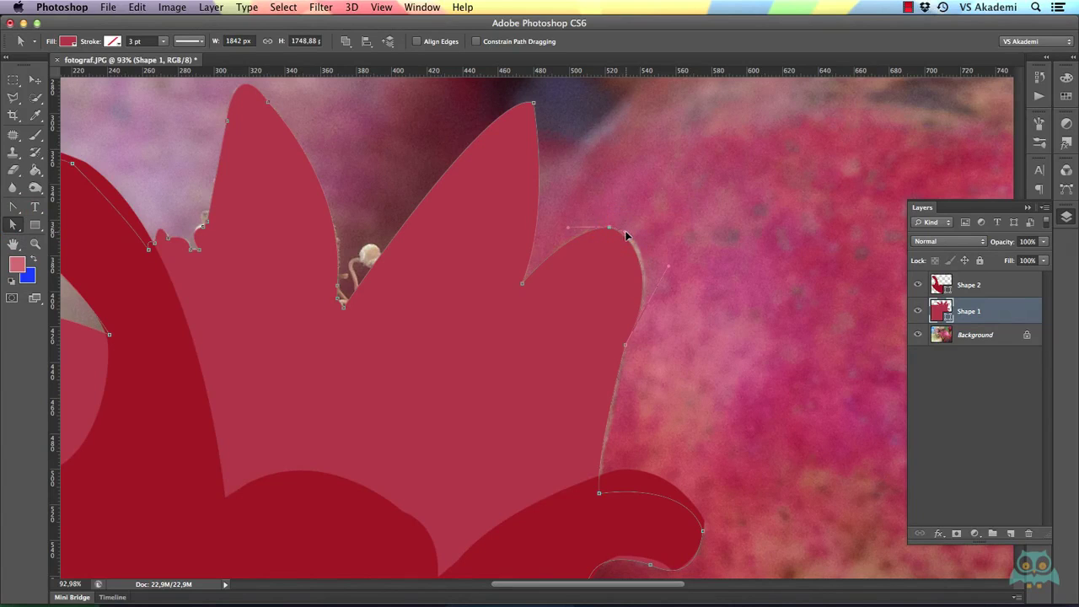
pyautogui.click(570, 229)
pyautogui.scroll(-5, 666, 278)
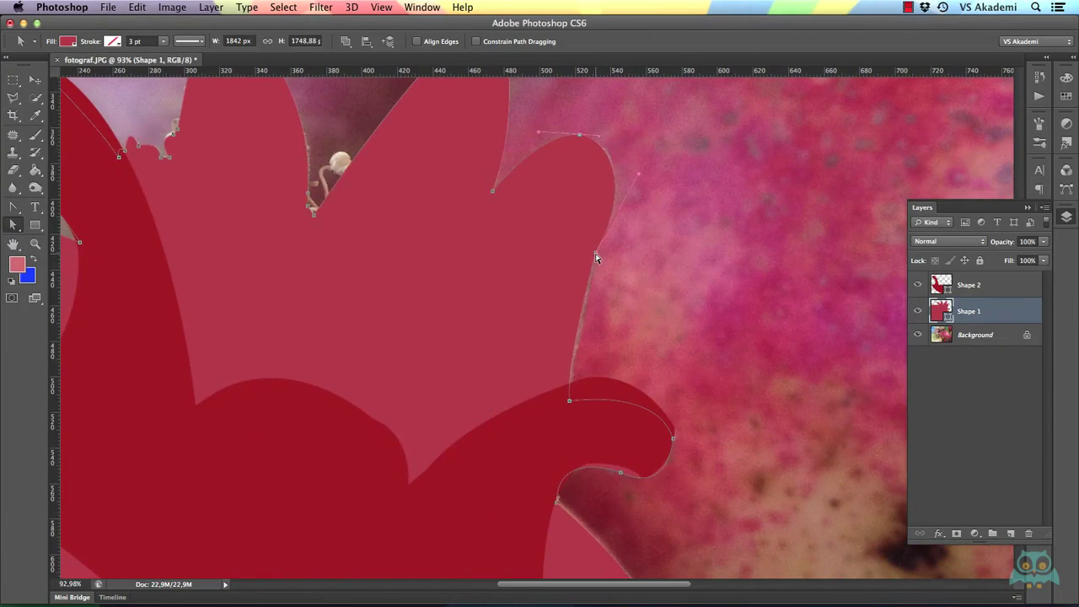
pyautogui.moveTo(595, 257)
pyautogui.mouseDown()
pyautogui.moveTo(602, 268)
pyautogui.moveTo(594, 257)
pyautogui.mouseUp()
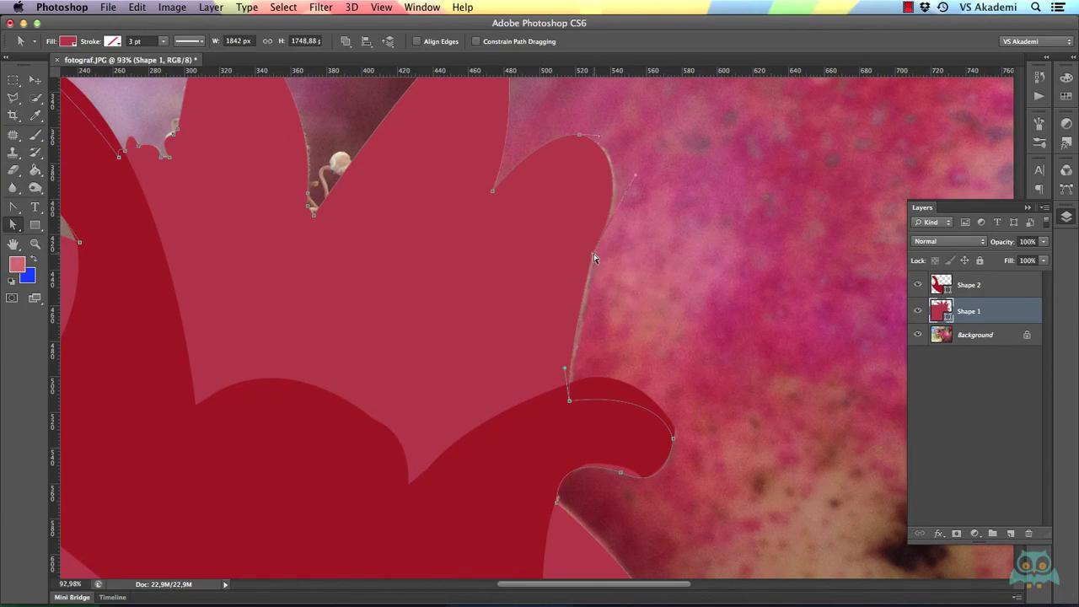
# - Convert the petal's right-edge anchor and drag its handles to bend the edge's lower curve
pyautogui.click(12, 206)
pyautogui.click(65, 255)
pyautogui.moveTo(594, 253); pyautogui.dragTo(595, 257)
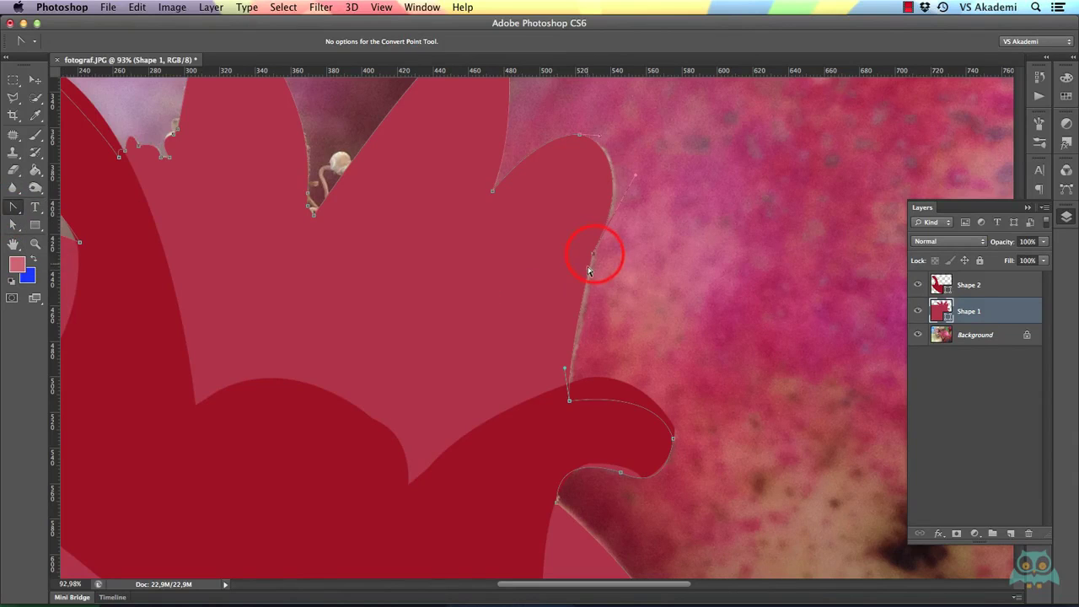
pyautogui.moveTo(570, 302); pyautogui.dragTo(569, 349)
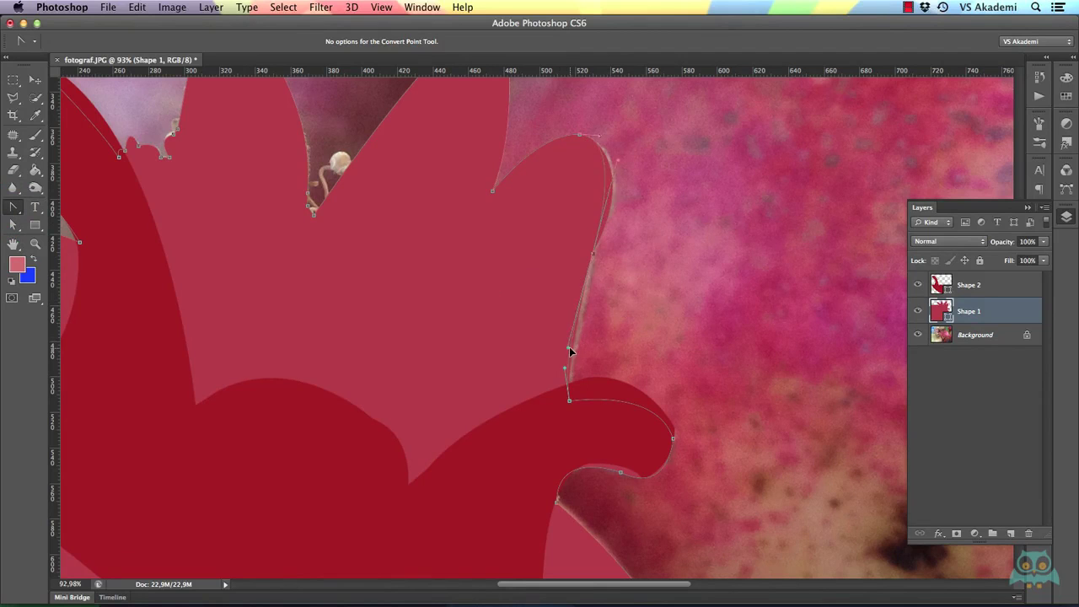
pyautogui.moveTo(569, 350); pyautogui.dragTo(561, 348)
pyautogui.click(592, 255)
pyautogui.click(592, 255)
pyautogui.moveTo(561, 348); pyautogui.dragTo(568, 349)
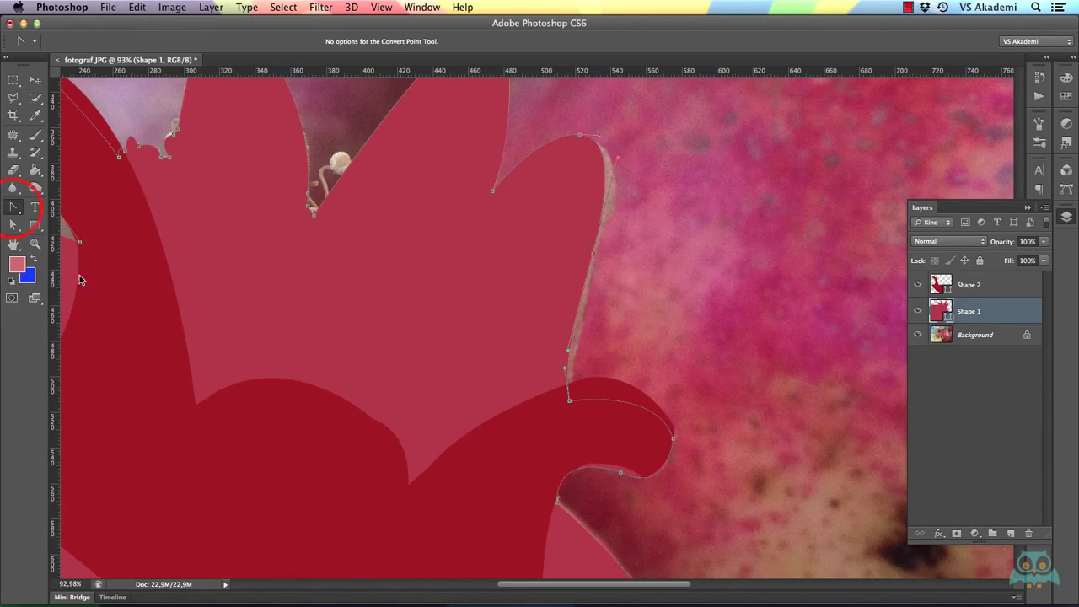
# - With the Direct Selection Tool, reshape the top of the petal's right edge and select its lower anchor
pyautogui.click(11, 215)
pyautogui.click(15, 226)
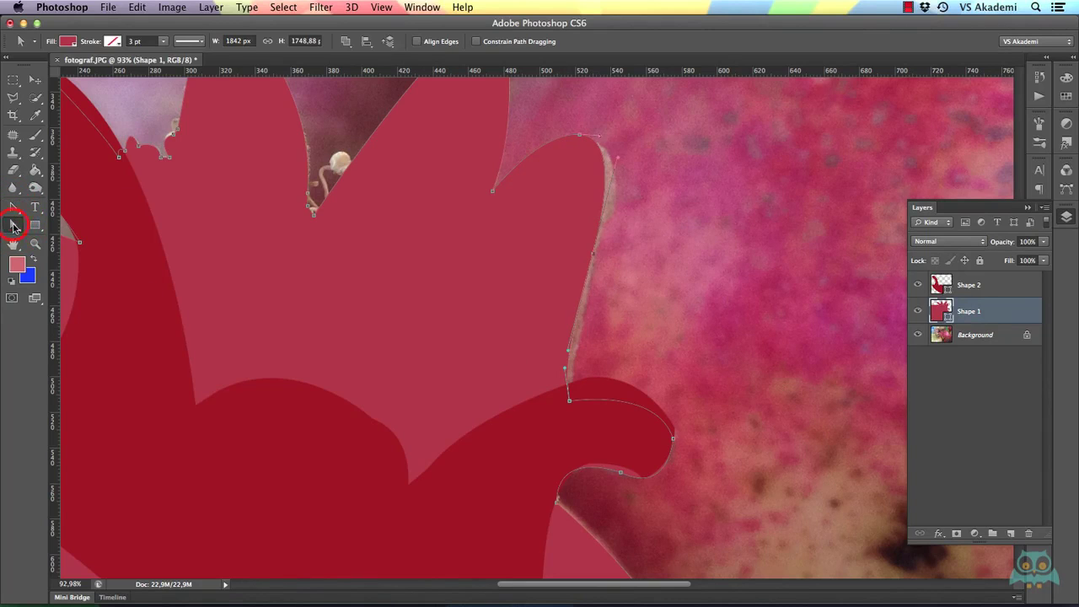
pyautogui.click(88, 242)
pyautogui.click(597, 255)
pyautogui.moveTo(620, 156); pyautogui.dragTo(623, 160)
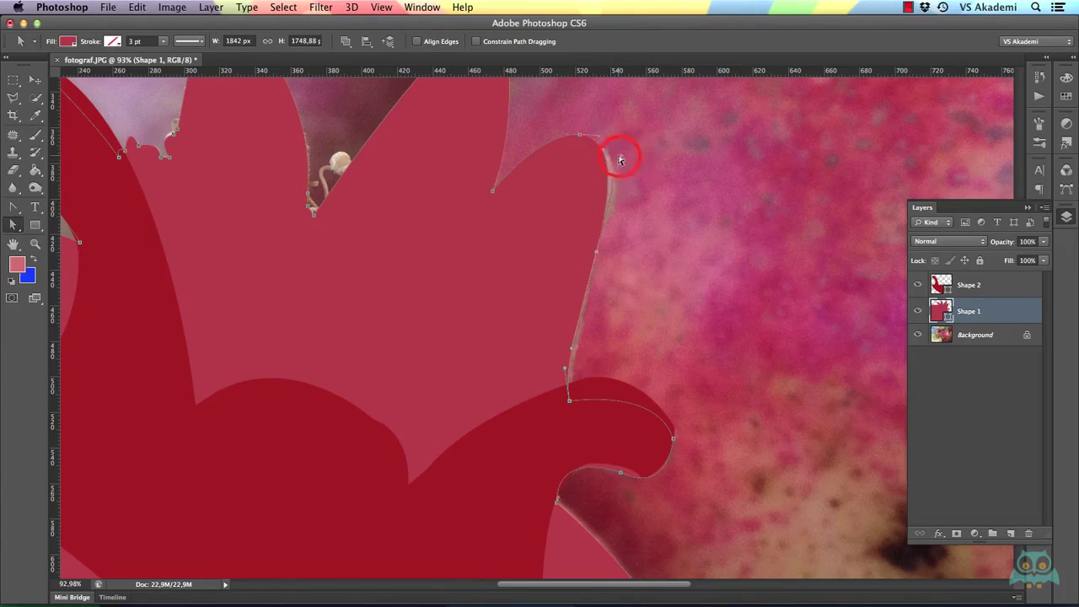
pyautogui.click(602, 245)
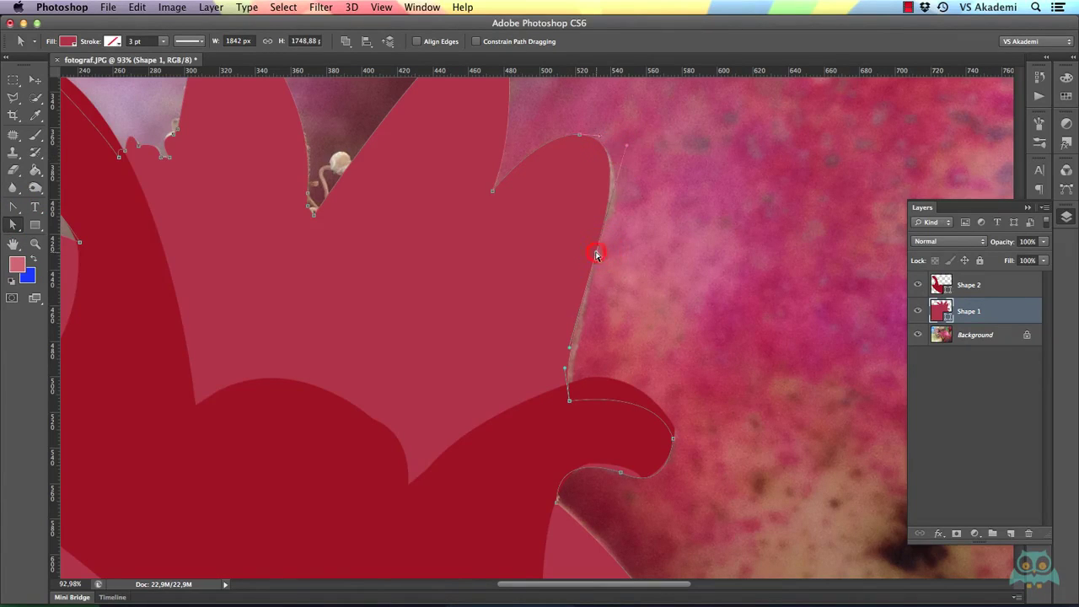
pyautogui.click(571, 400)
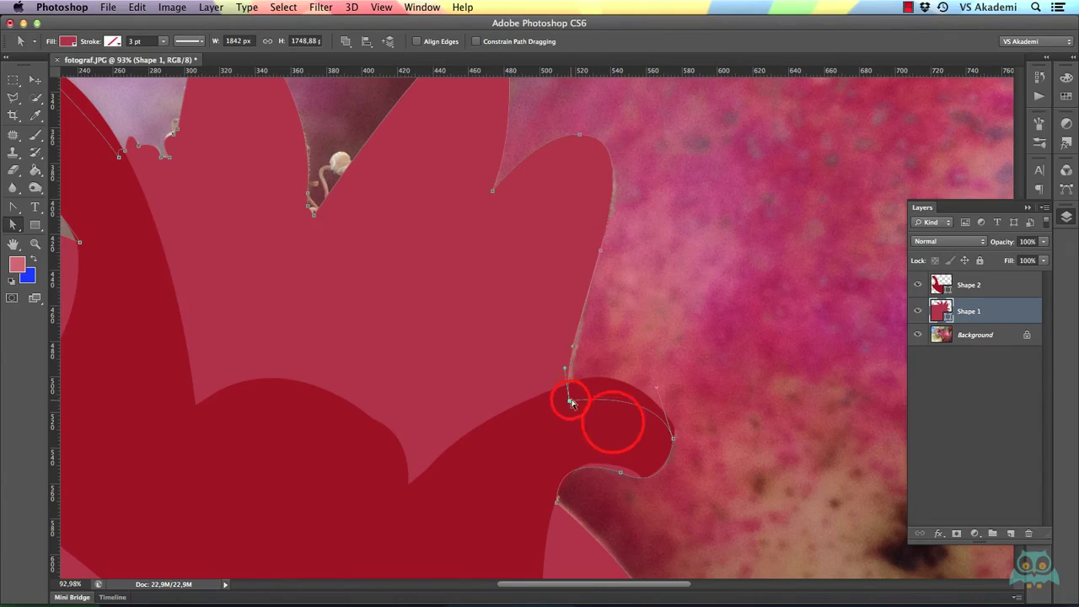
# - Return to the Direct Selection Tool and deselect the path to check the reshaped edge
pyautogui.scroll(-5, 574, 399)
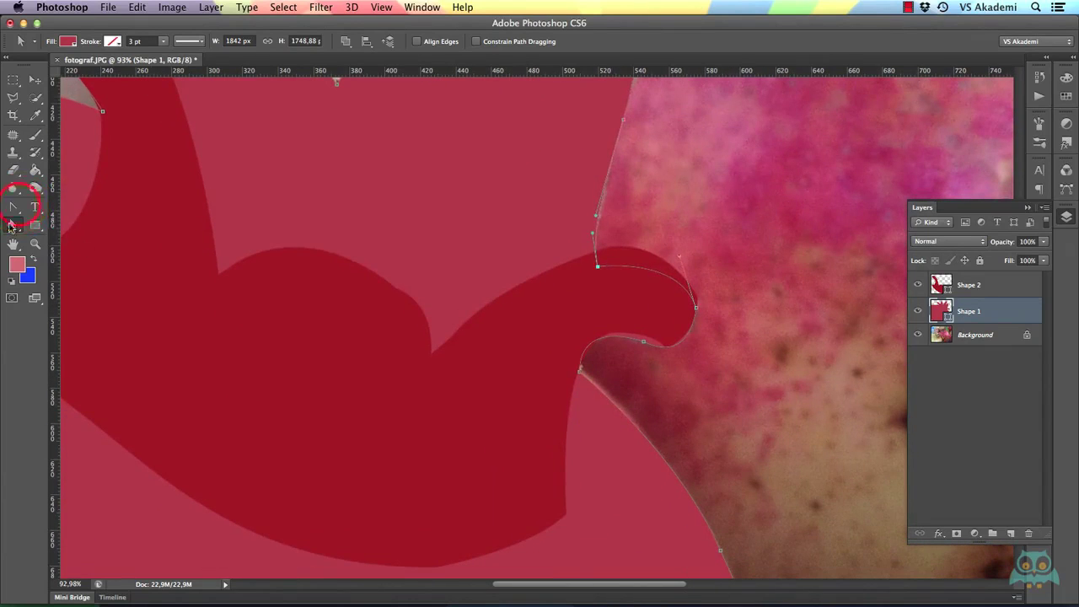
pyautogui.moveTo(13, 207); pyautogui.dragTo(72, 246)
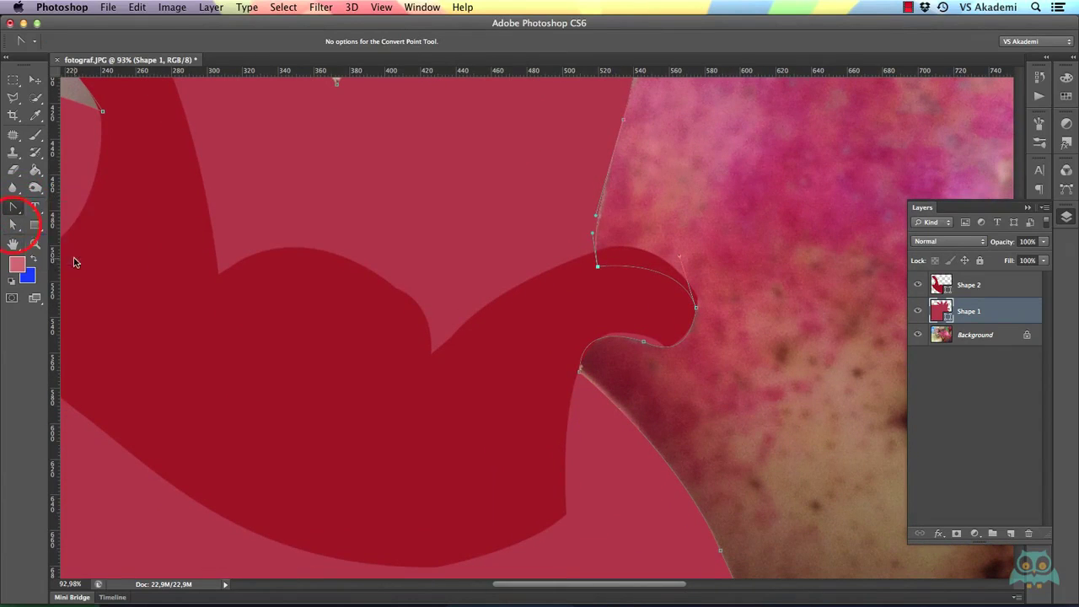
pyautogui.moveTo(13, 223); pyautogui.dragTo(48, 229)
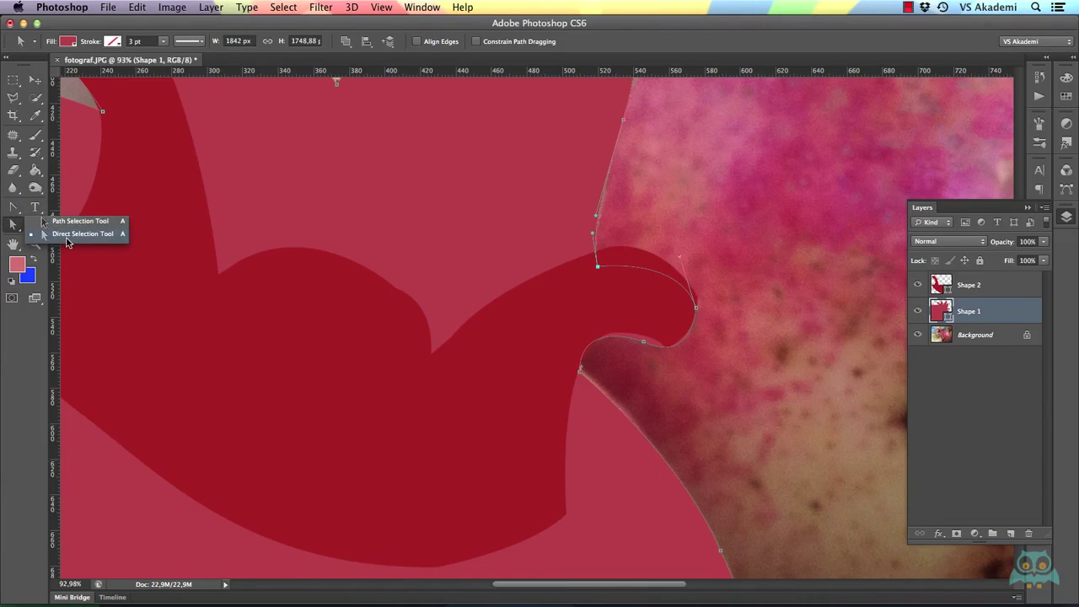
pyautogui.click(66, 242)
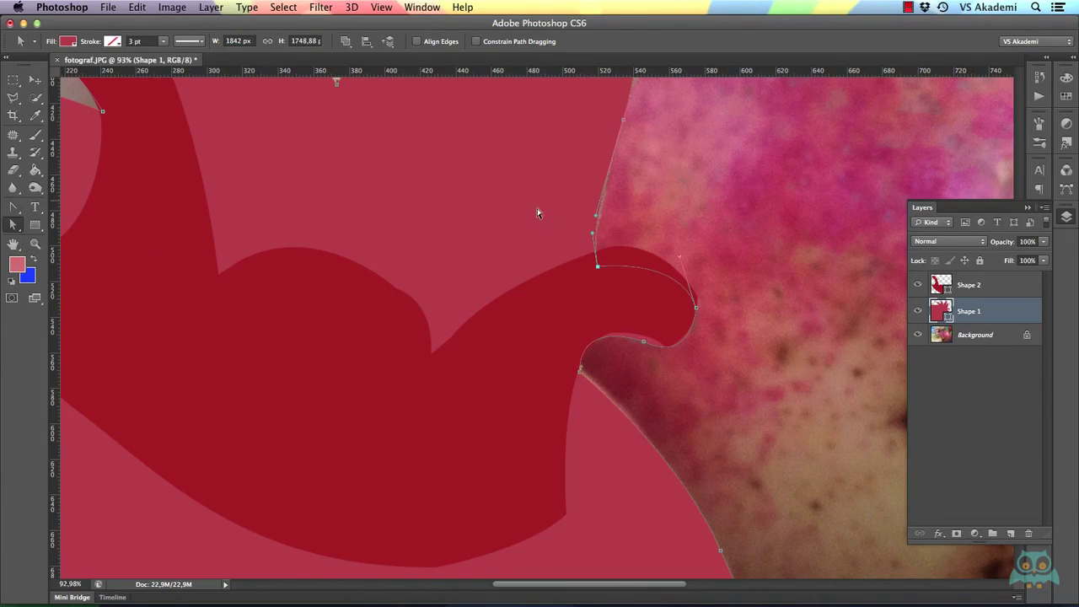
pyautogui.click(386, 285)
# - Select Shape 2 and move the anchor where its dark lobes meet to smooth the dip
pyautogui.click(946, 293)
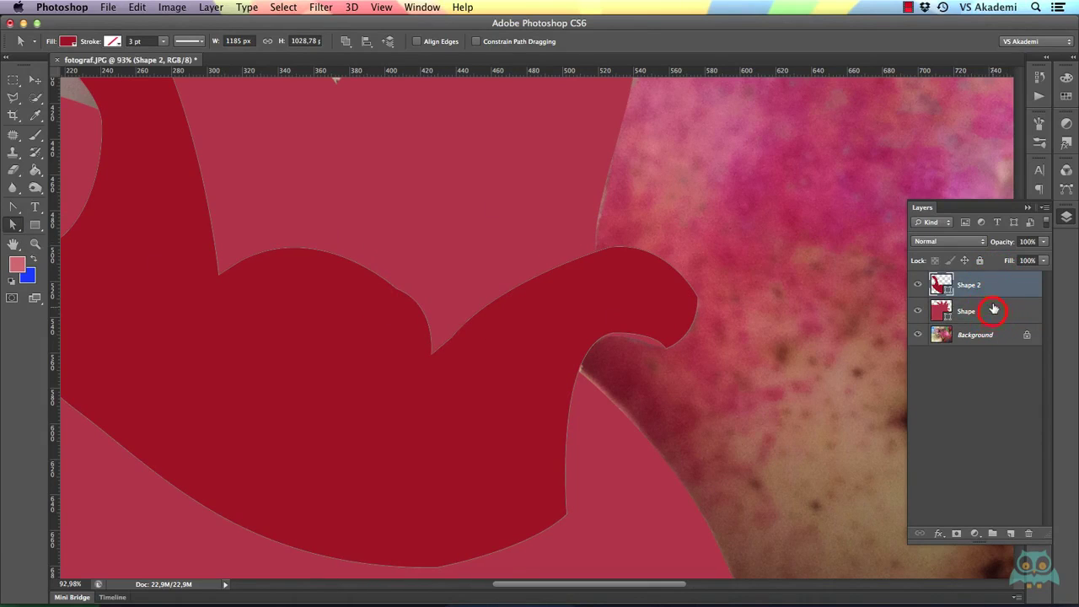
pyautogui.click(994, 309)
pyautogui.click(932, 285)
pyautogui.click(367, 280)
pyautogui.moveTo(396, 285); pyautogui.dragTo(436, 304)
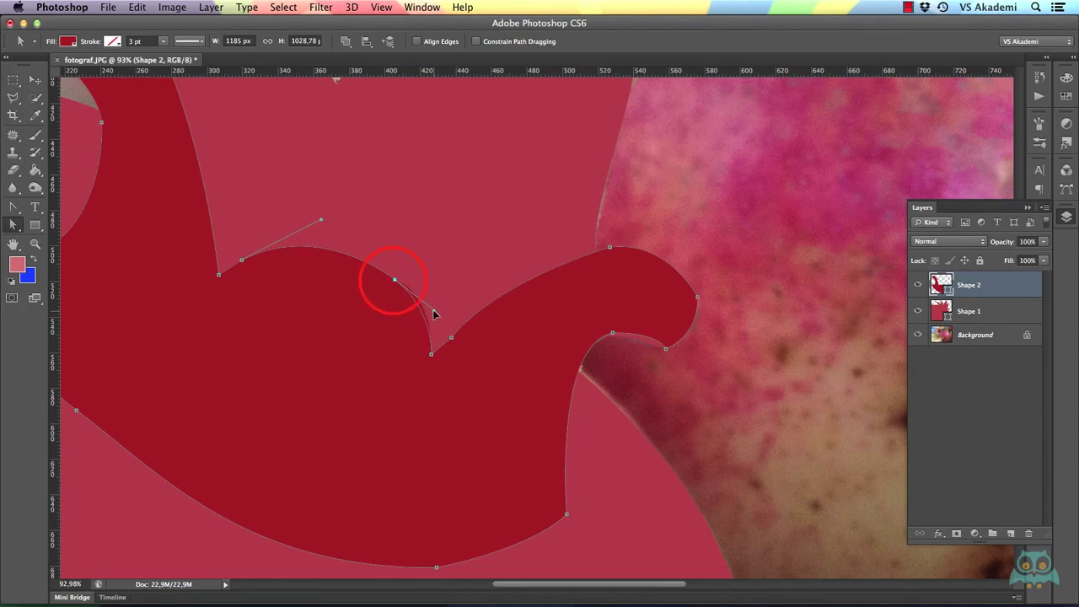
pyautogui.moveTo(393, 280); pyautogui.dragTo(392, 280)
# - Check the upper-left curve anchor, then deselect and make Shape 1 active with its anchors shown
pyautogui.moveTo(241, 261)
pyautogui.mouseDown()
pyautogui.moveTo(311, 289)
pyautogui.moveTo(405, 363)
pyautogui.mouseUp()
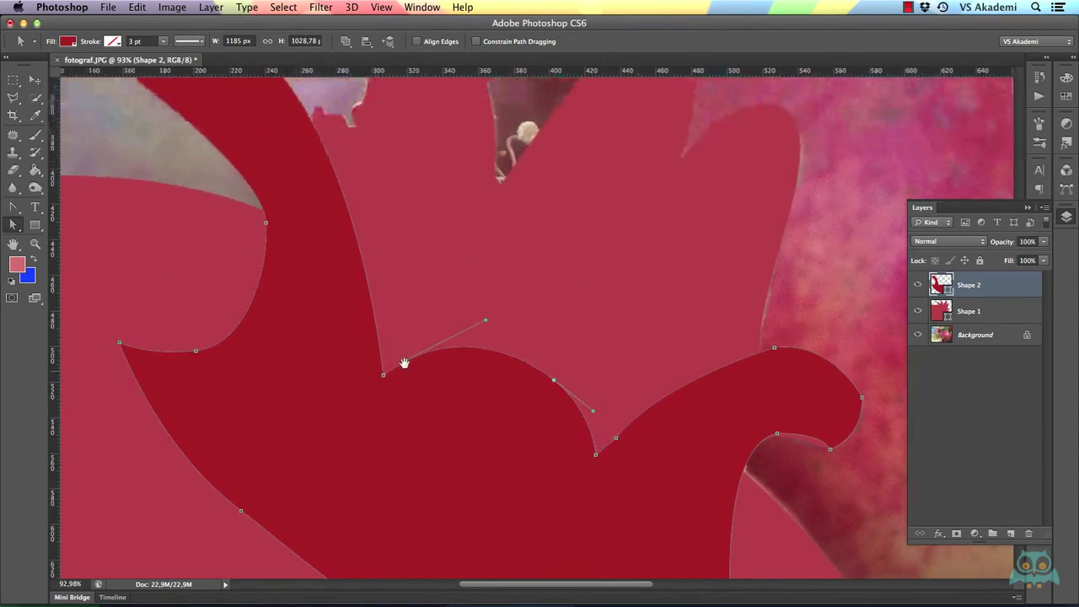
pyautogui.click(270, 226)
pyautogui.click(306, 381)
pyautogui.moveTo(361, 117); pyautogui.dragTo(355, 244)
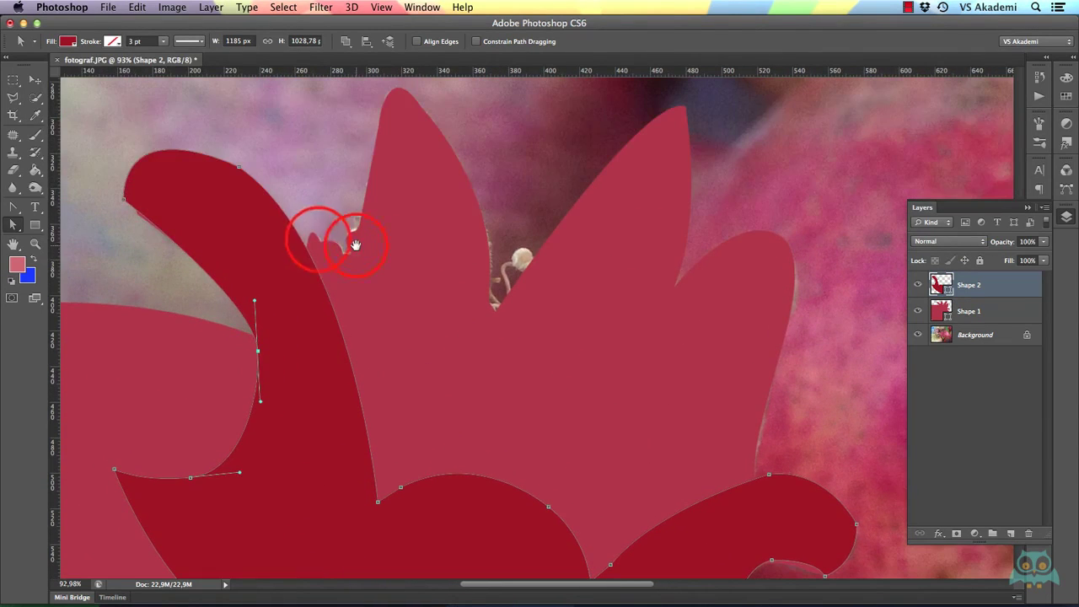
pyautogui.click(338, 243)
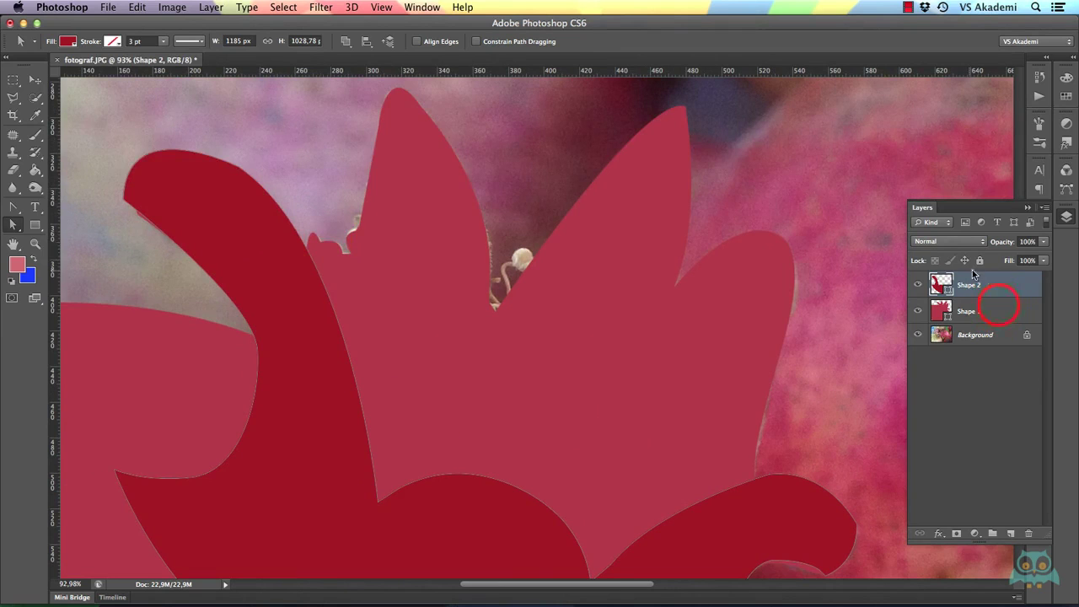
pyautogui.click(998, 308)
pyautogui.click(323, 244)
# - Reshape Shape 1's edge near the small left petals with the Direct Selection Tool
pyautogui.moveTo(323, 244)
pyautogui.mouseDown()
pyautogui.moveTo(306, 211)
pyautogui.moveTo(306, 224)
pyautogui.mouseUp()
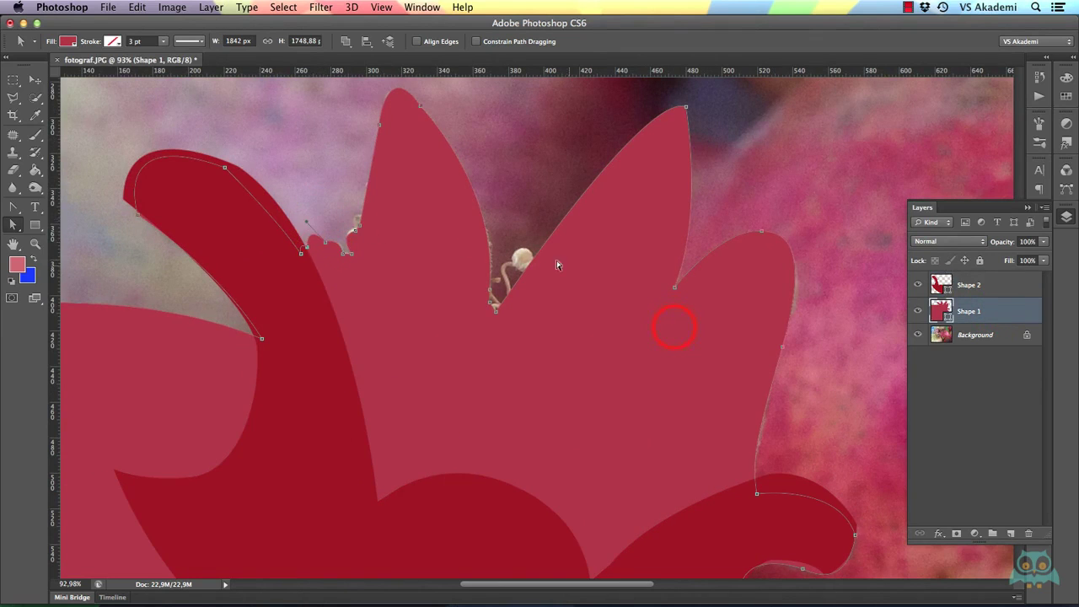
pyautogui.hscroll(5, 556, 265)
pyautogui.scroll(-2, 556, 265)
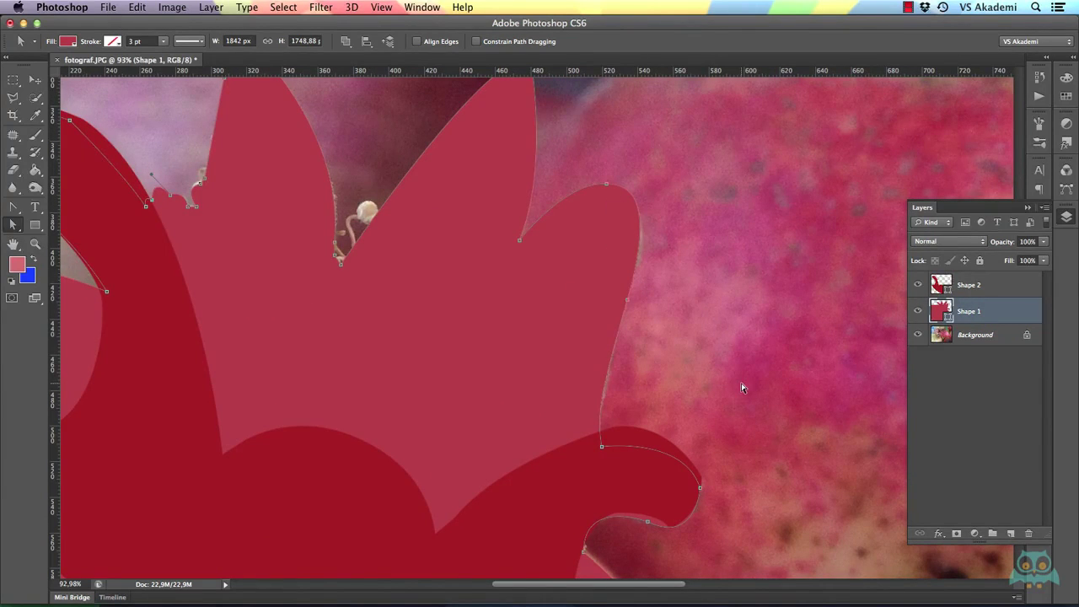
pyautogui.click(11, 228)
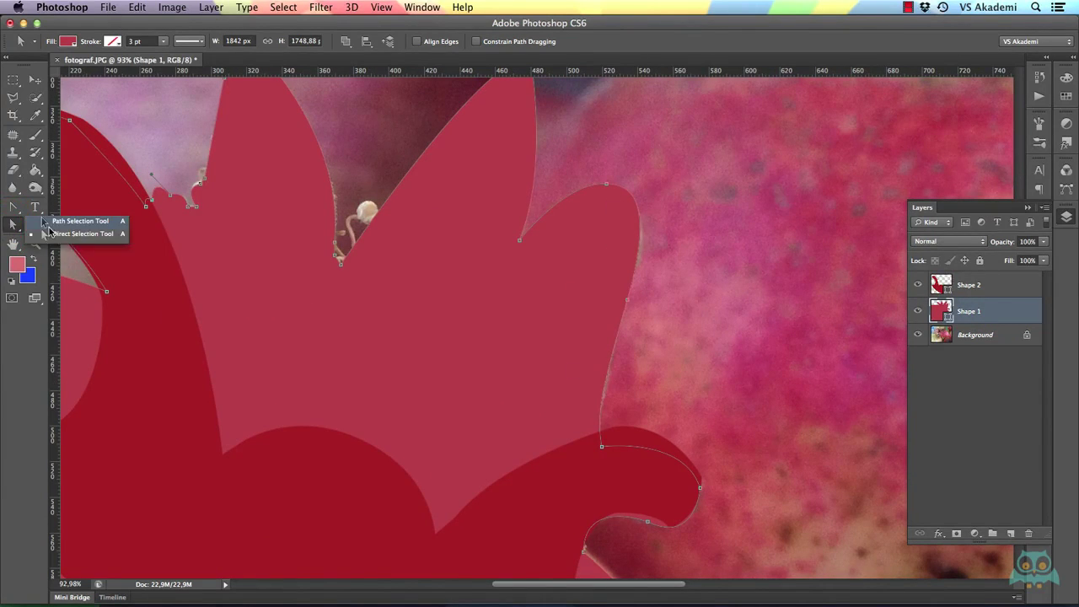
pyautogui.click(54, 236)
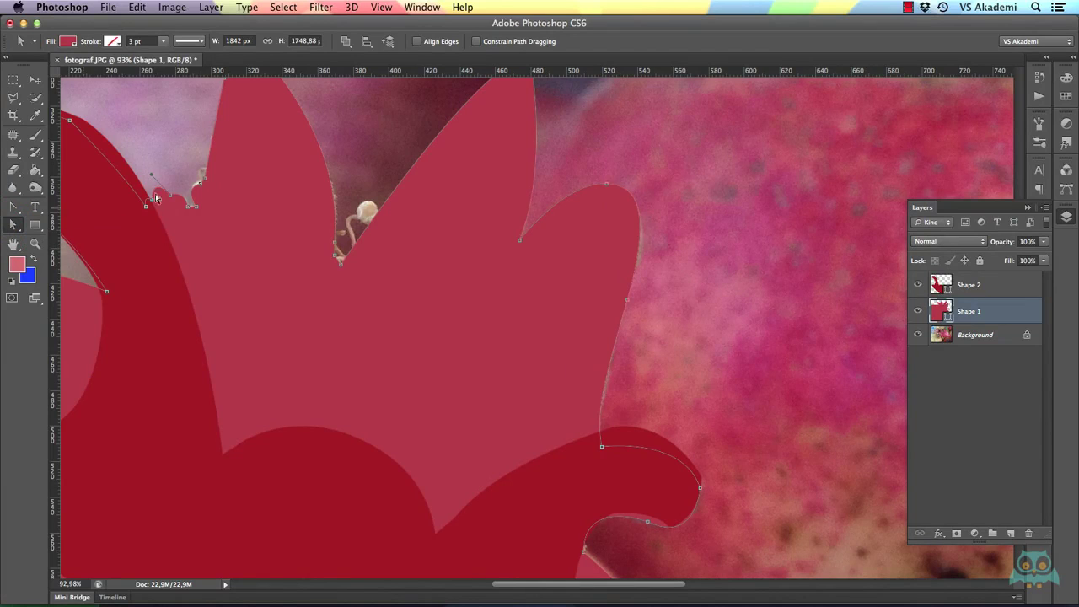
# - Pull curve handles from the notch anchor between the right crown petals with the Convert Point Tool
pyautogui.click(14, 209)
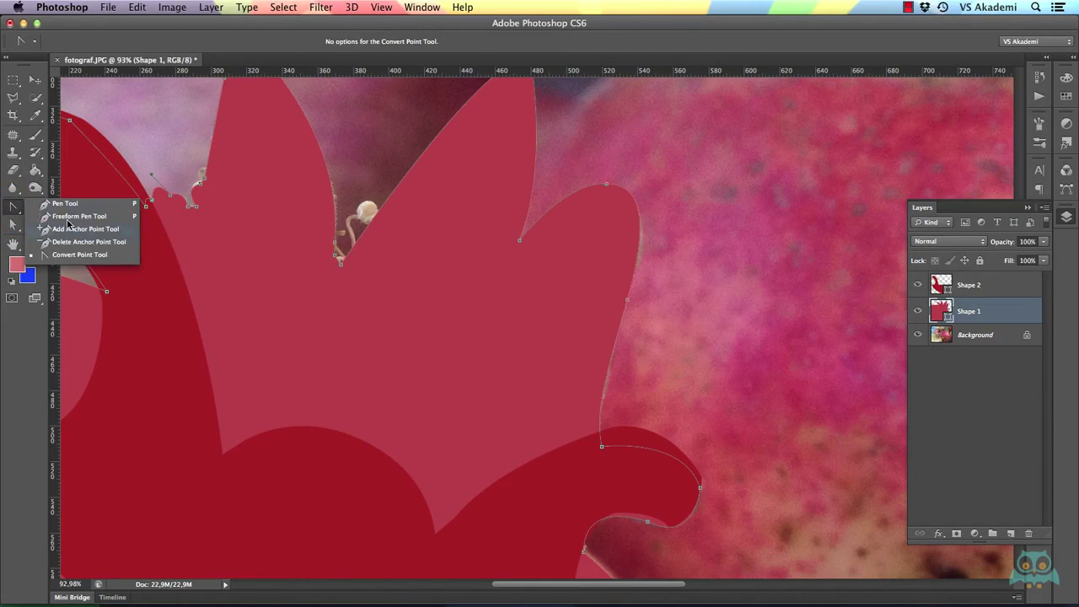
pyautogui.moveTo(519, 240); pyautogui.dragTo(578, 303)
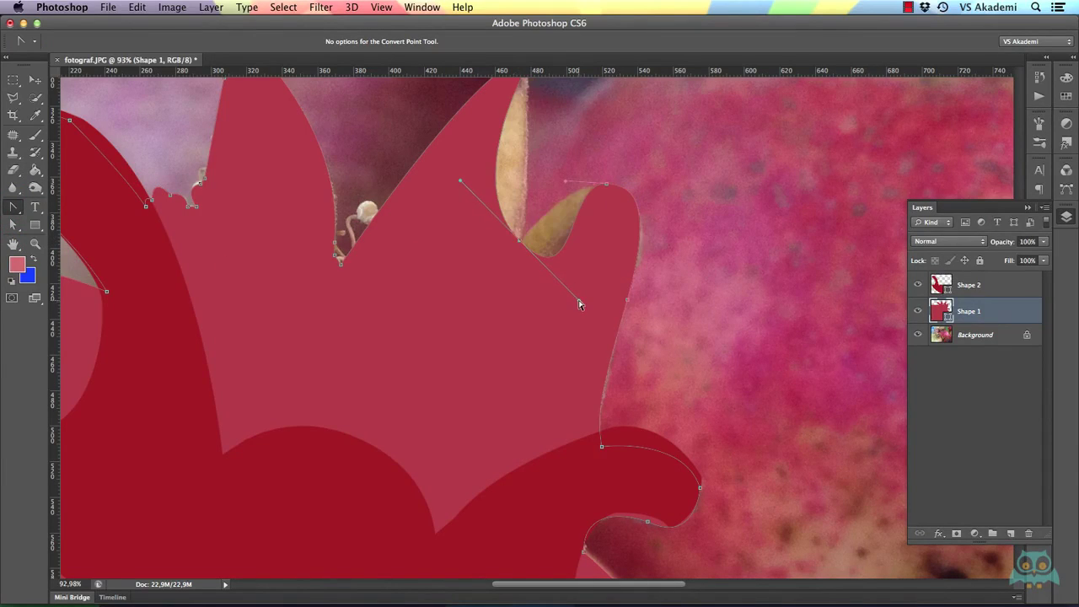
pyautogui.click(12, 206)
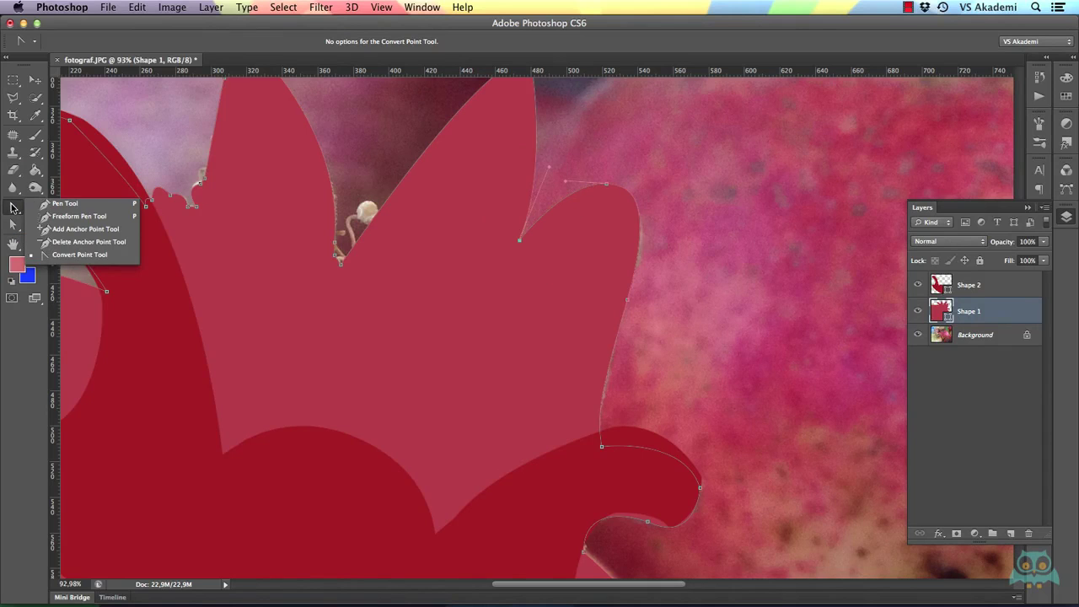
pyautogui.click(12, 206)
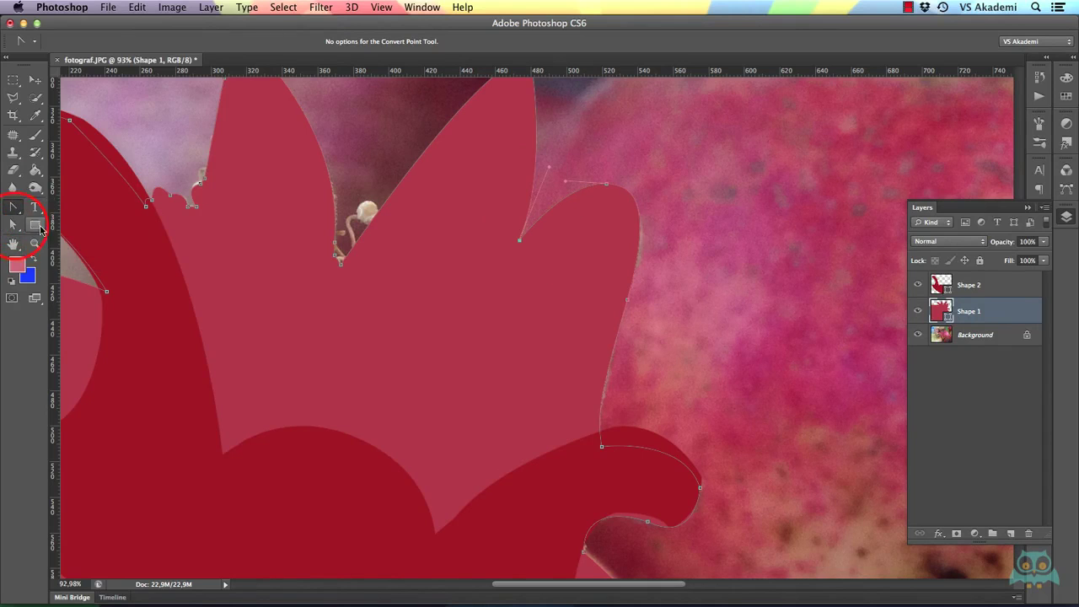
pyautogui.click(13, 224)
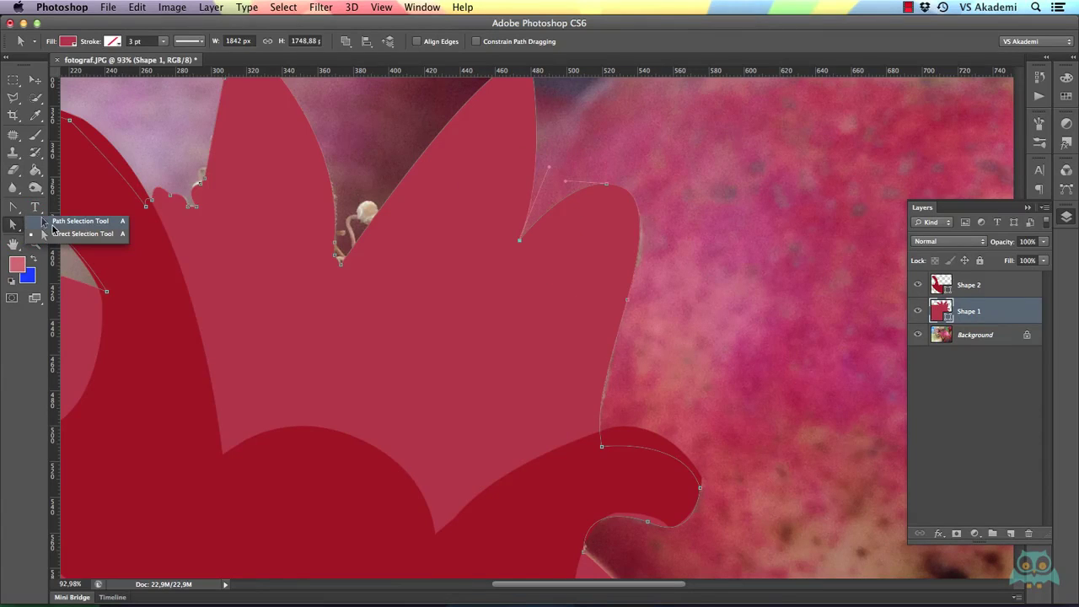
pyautogui.click(57, 233)
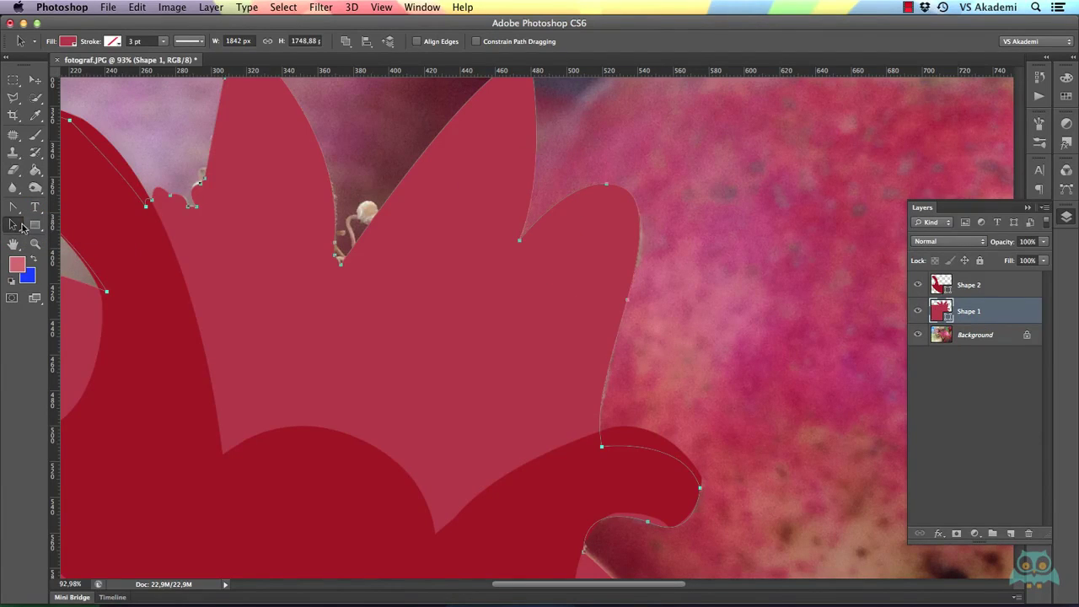